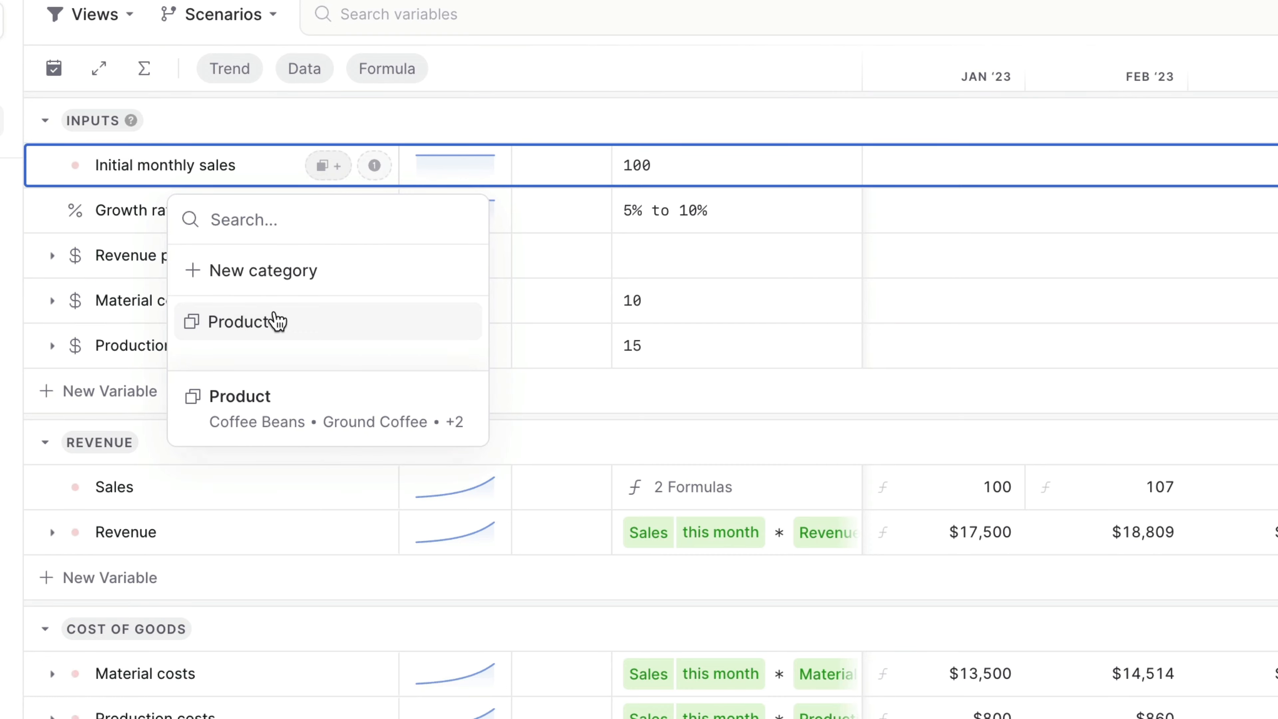
Expand the inputs on the Coffee Inc. dashboard and view the Revenue assumptions.
{"action": "left_click", "coordinate": [120, 174]}
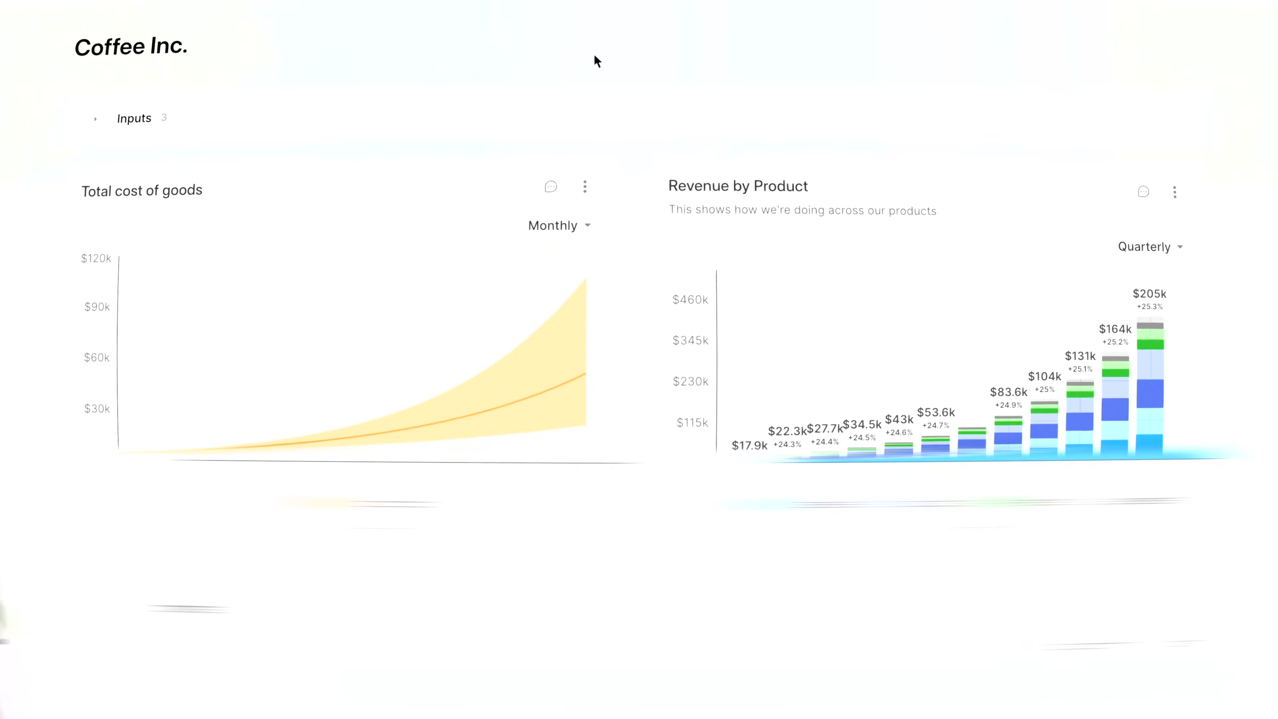
{"action": "left_click", "coordinate": [76, 129]}
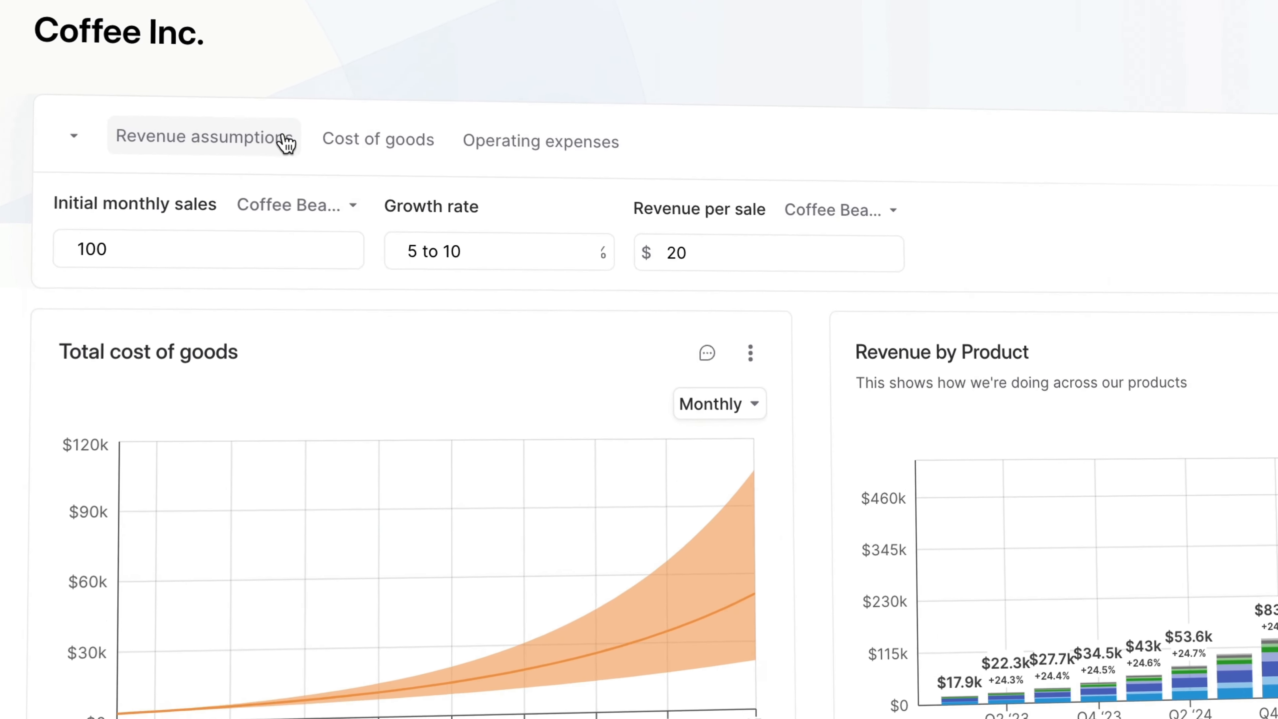
{"action": "left_click", "coordinate": [87, 157]}
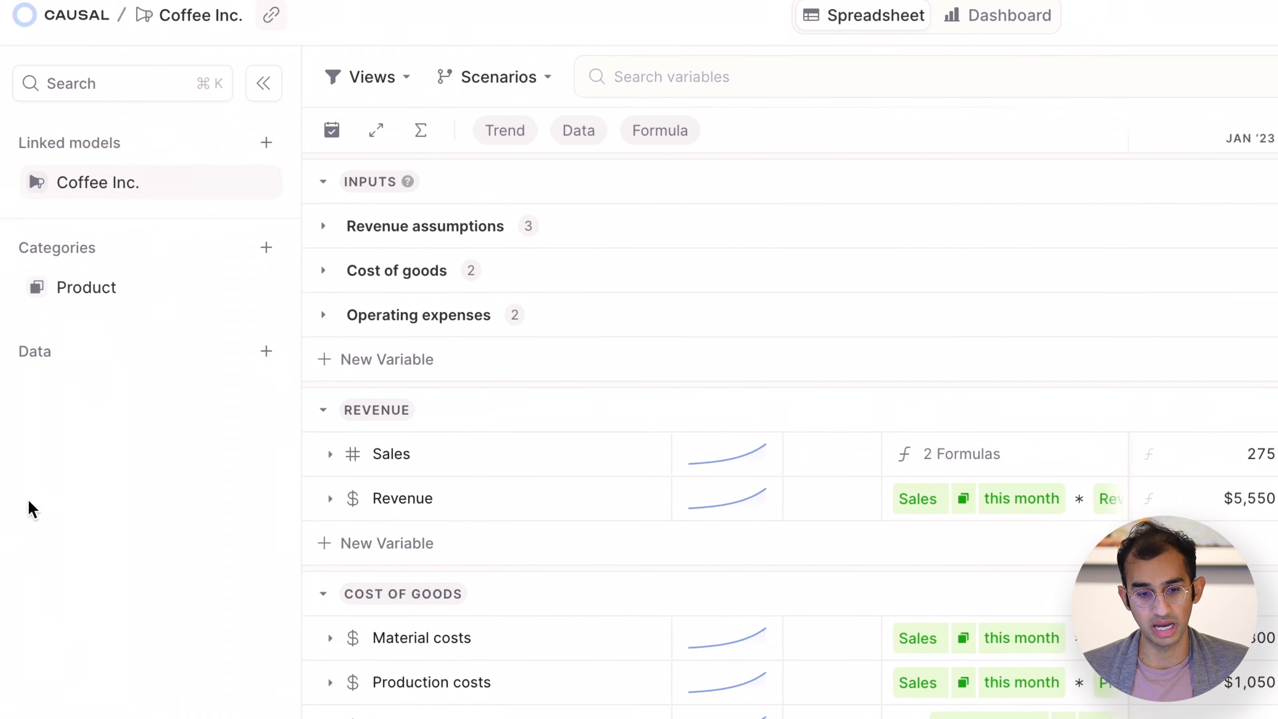
Open the Product category table, look over its items and their values, and close it again.
{"action": "left_click", "coordinate": [120, 292]}
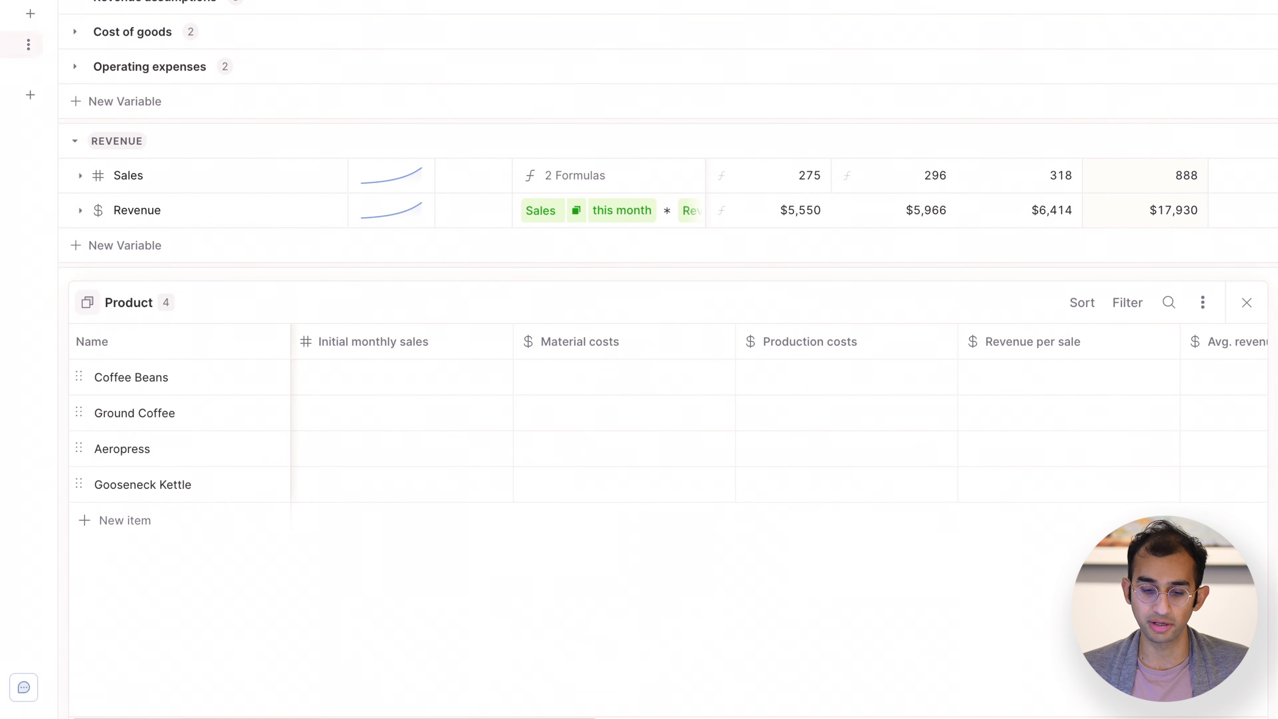
{"action": "left_click_drag", "start_coordinate": [200, 395], "coordinate": [200, 500]}
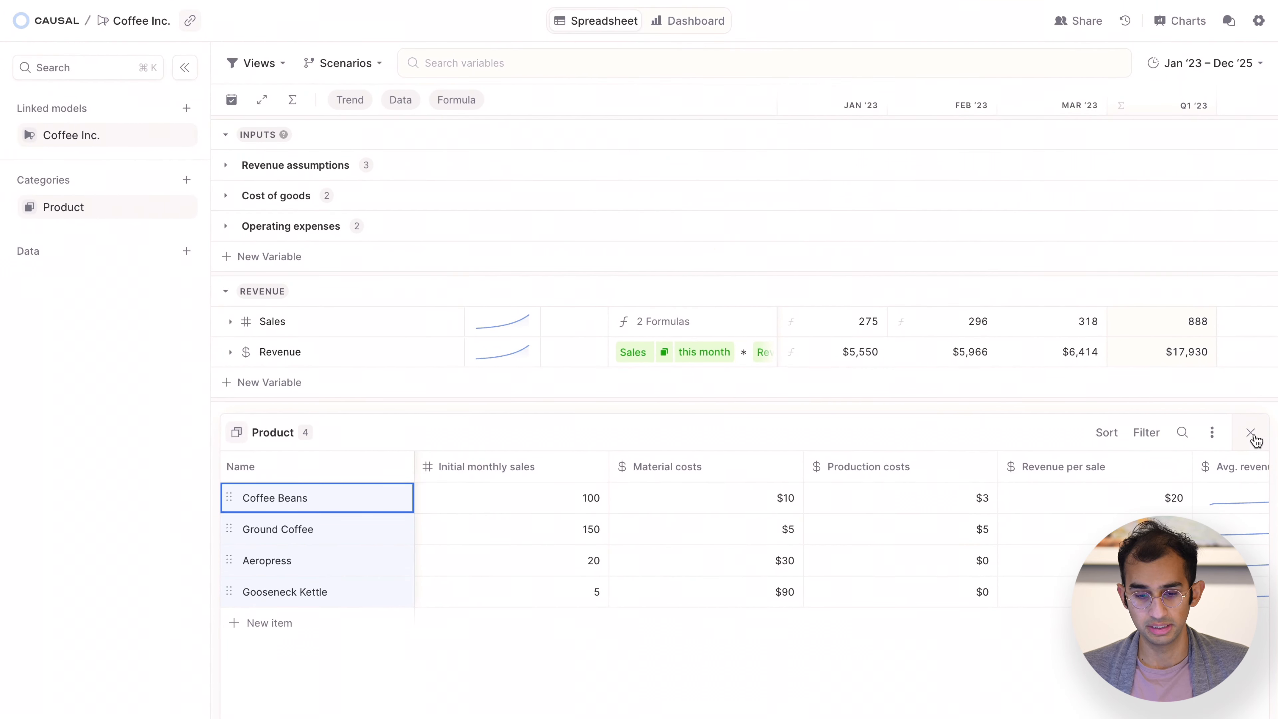
{"action": "left_click", "coordinate": [1252, 434]}
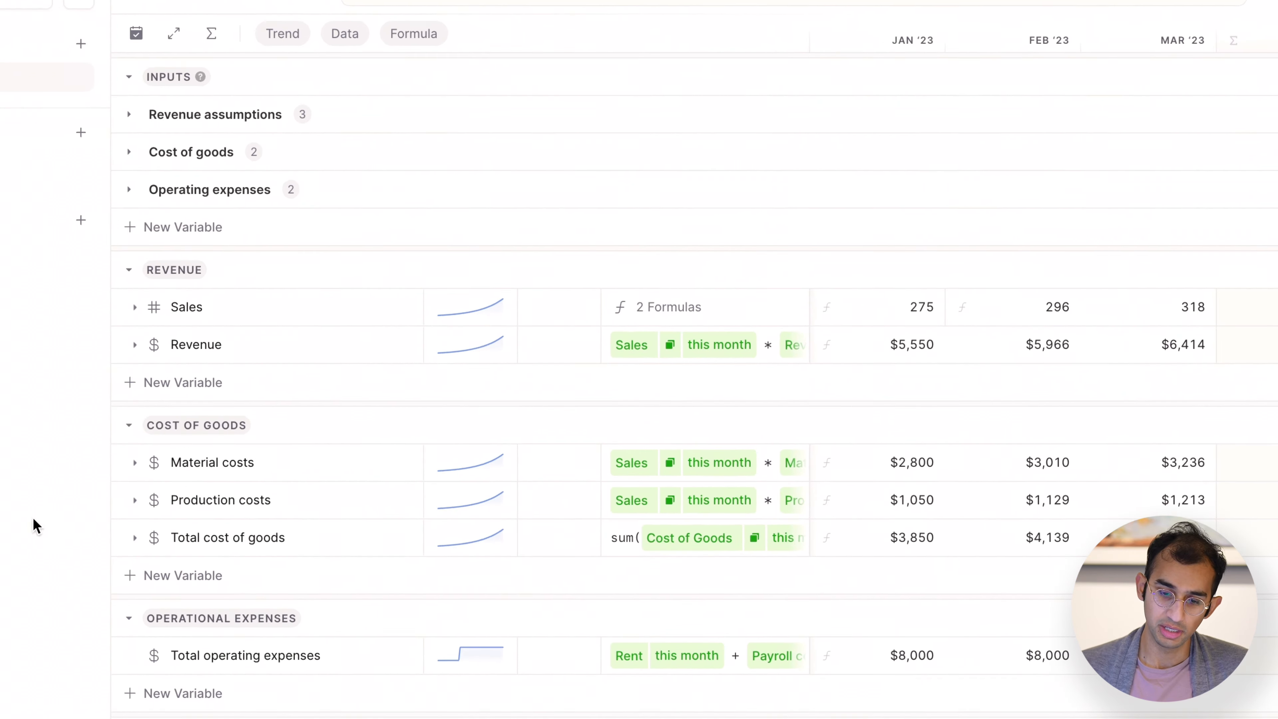
Create a bar chart from the Revenue variable.
{"action": "right_click", "coordinate": [237, 342]}
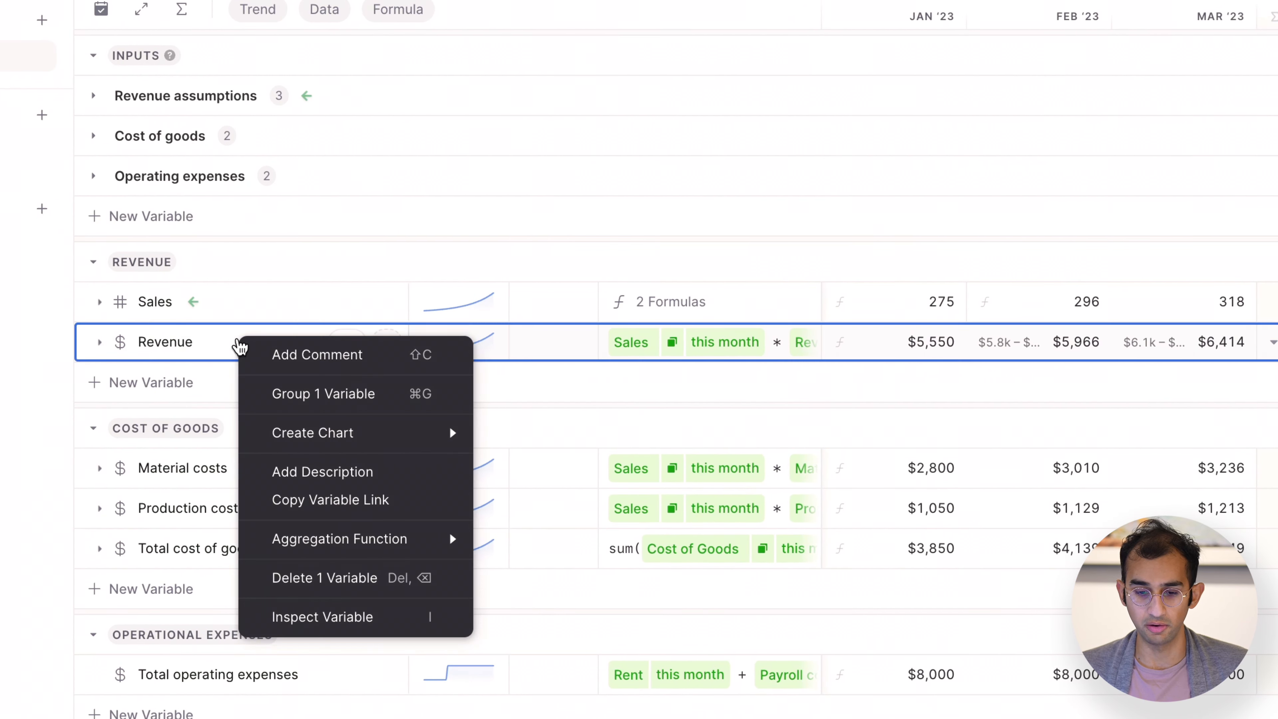
{"action": "mouse_move", "coordinate": [291, 447]}
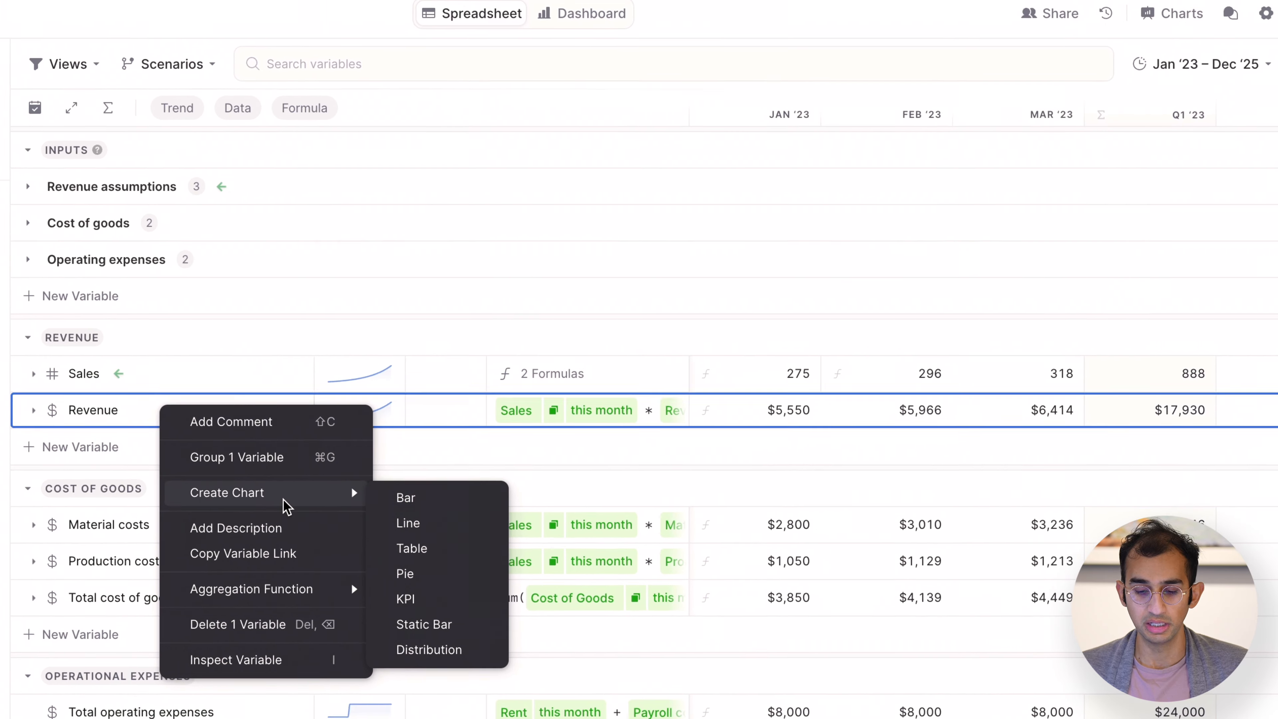
{"action": "left_click", "coordinate": [407, 501]}
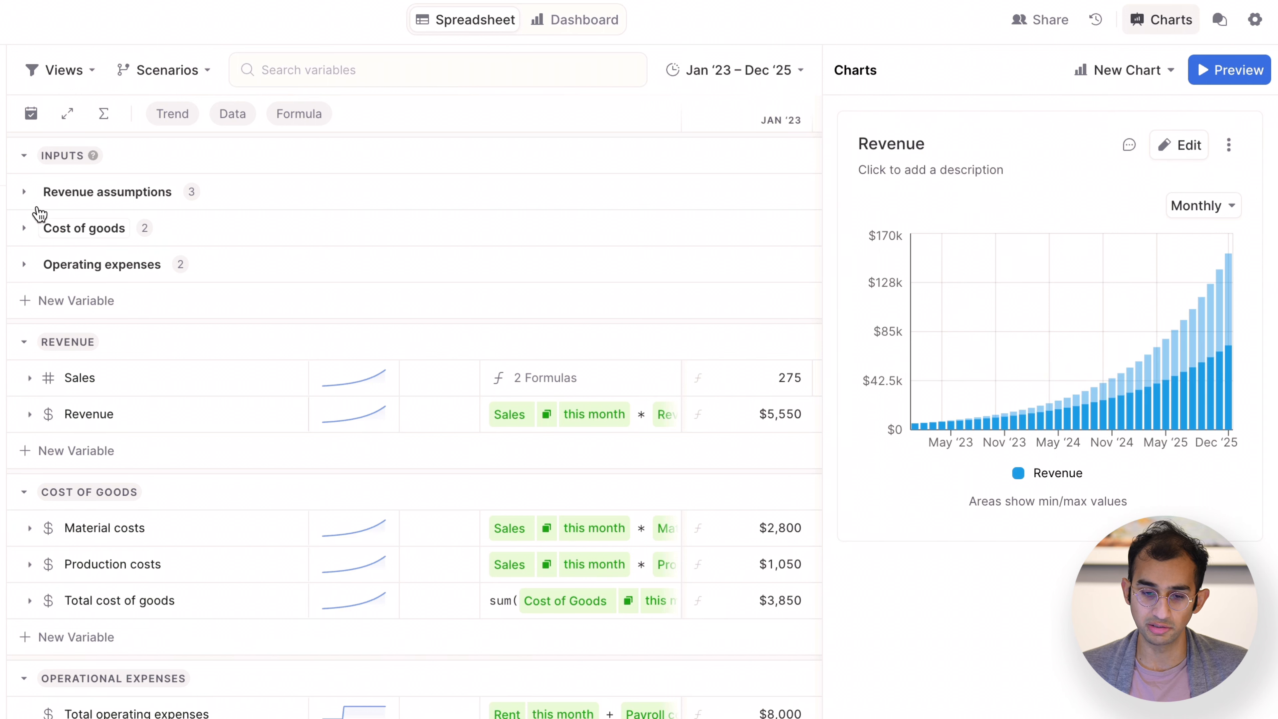
Expand the Revenue assumptions group to review its input variables.
{"action": "left_click", "coordinate": [24, 196]}
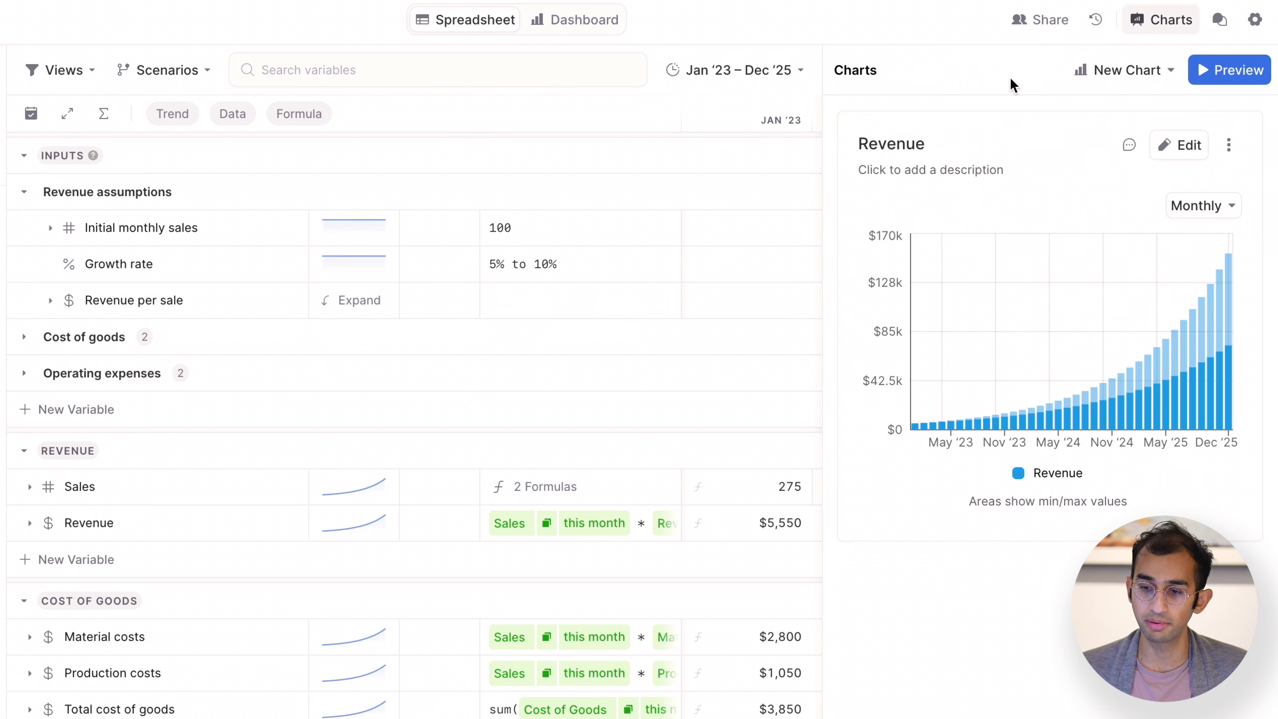
{"action": "left_click", "coordinate": [1144, 30]}
{"action": "left_click", "coordinate": [1144, 31]}
{"action": "left_click", "coordinate": [1146, 30]}
{"action": "left_click", "coordinate": [1148, 31]}
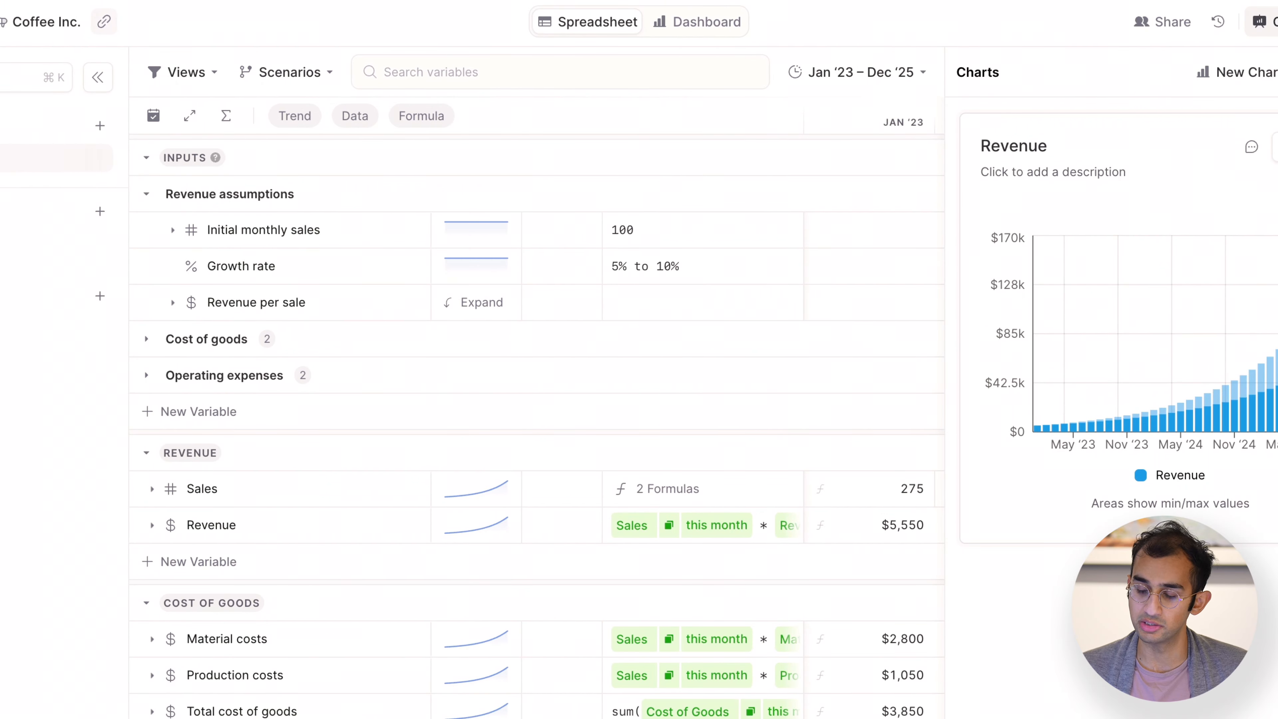
Edit the Revenue chart to break it down by Product and aggregate it quarterly.
{"action": "left_click", "coordinate": [1277, 146]}
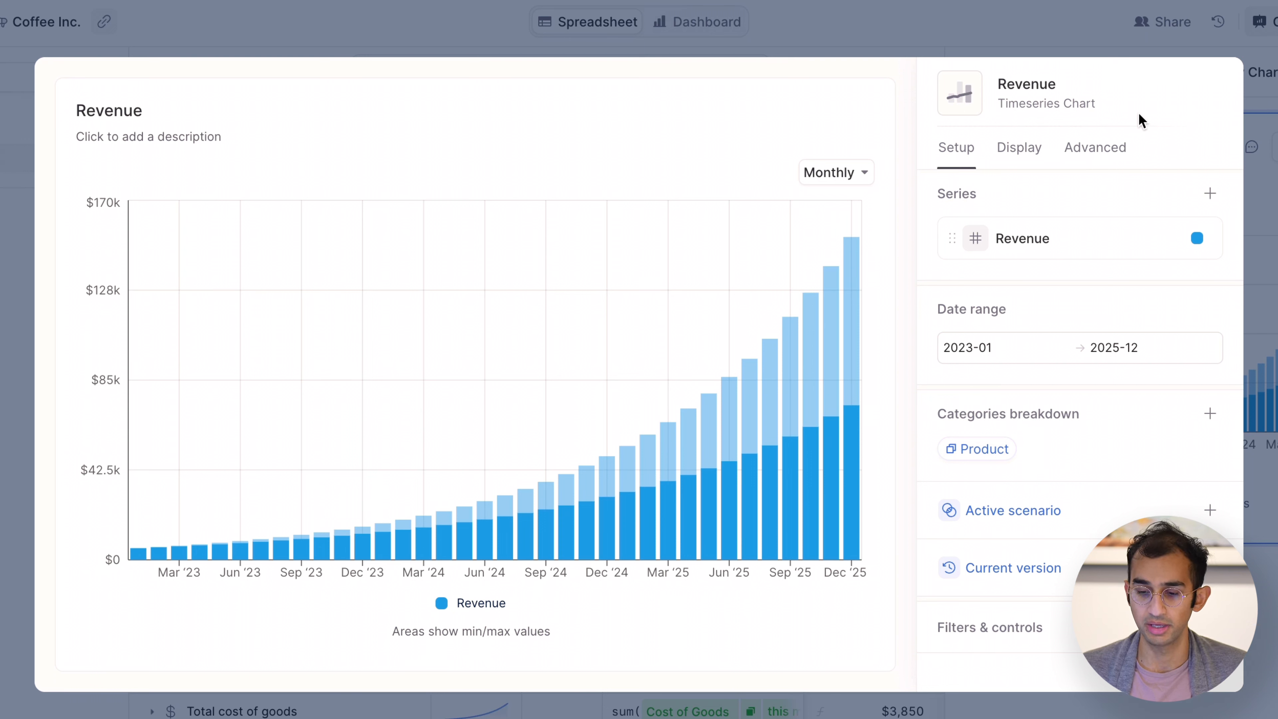
{"action": "left_click_drag", "start_coordinate": [957, 406], "coordinate": [1101, 416]}
{"action": "left_click", "coordinate": [1101, 417]}
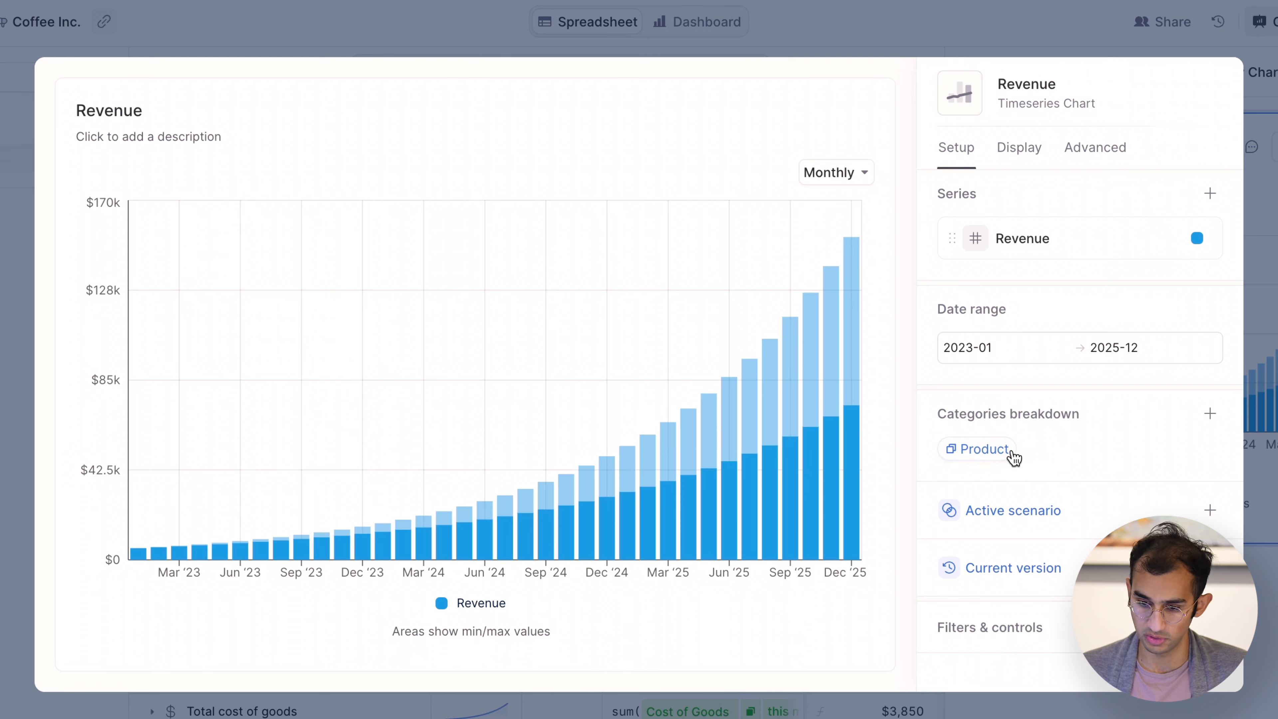
{"action": "left_click", "coordinate": [984, 450]}
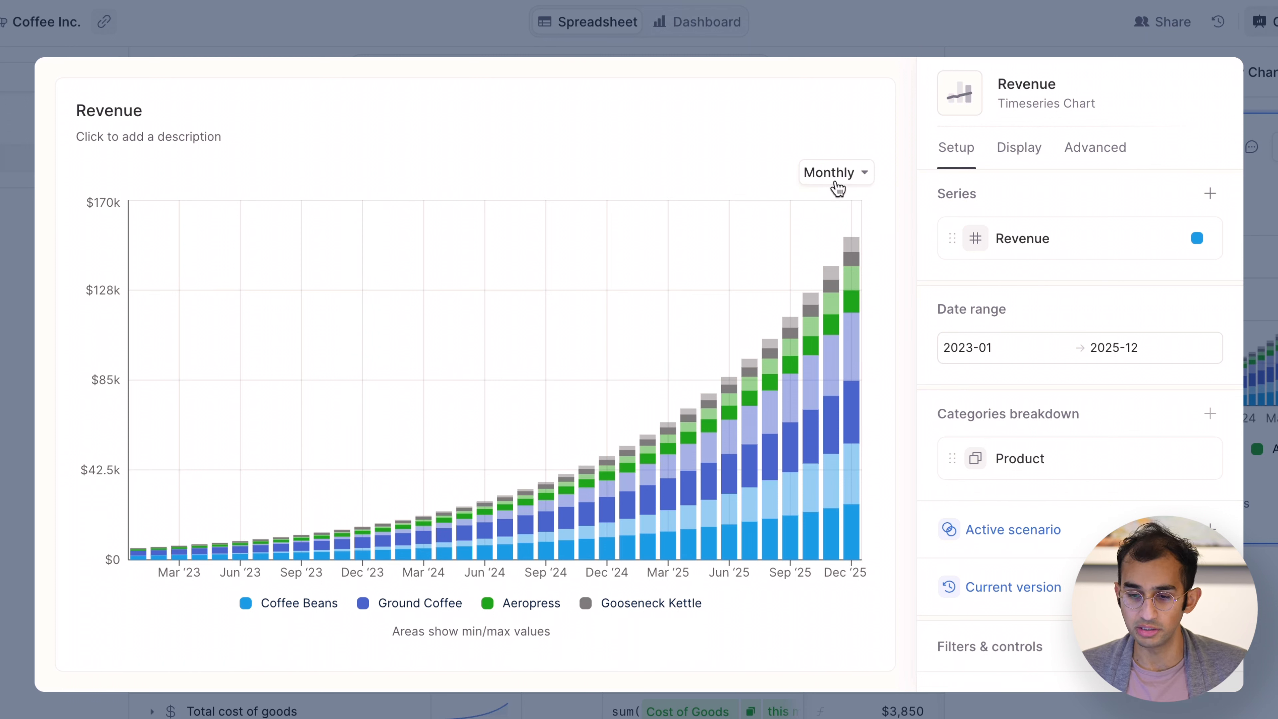
{"action": "left_click", "coordinate": [846, 187]}
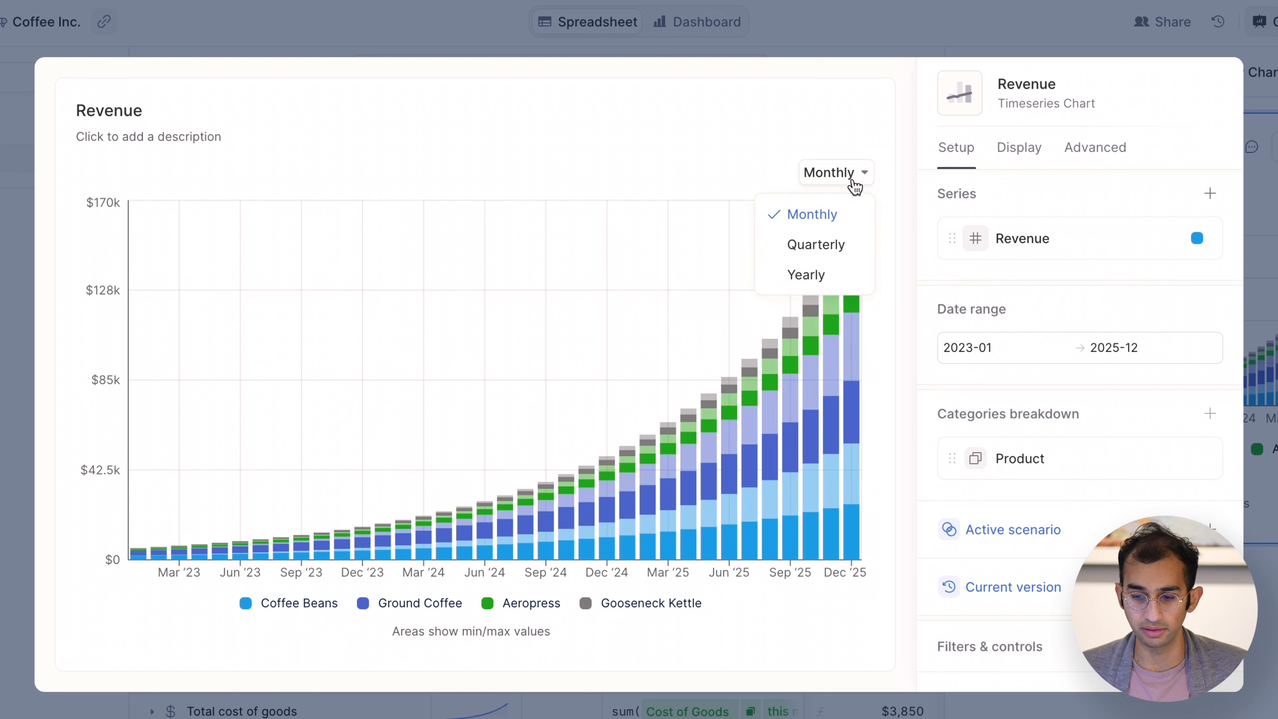
{"action": "left_click", "coordinate": [839, 249]}
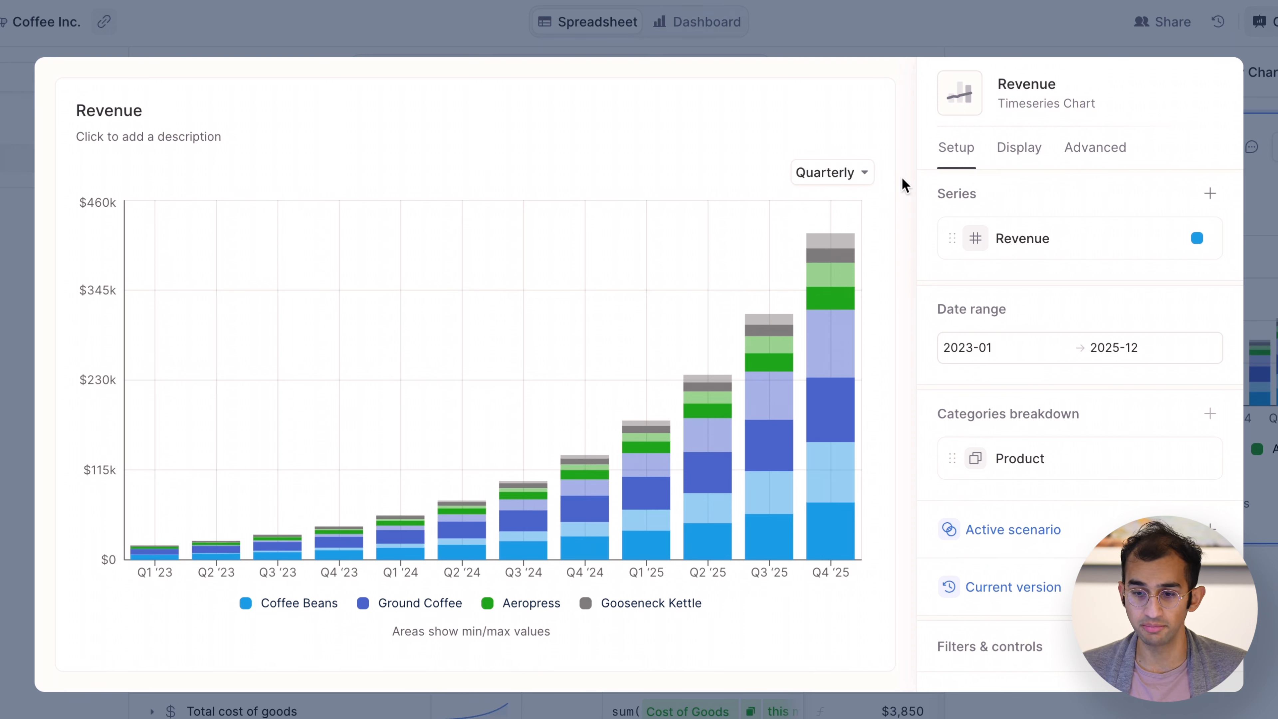
Show the value and growth rate labels on the Revenue chart and leave the chart editor.
{"action": "left_click", "coordinate": [1027, 153]}
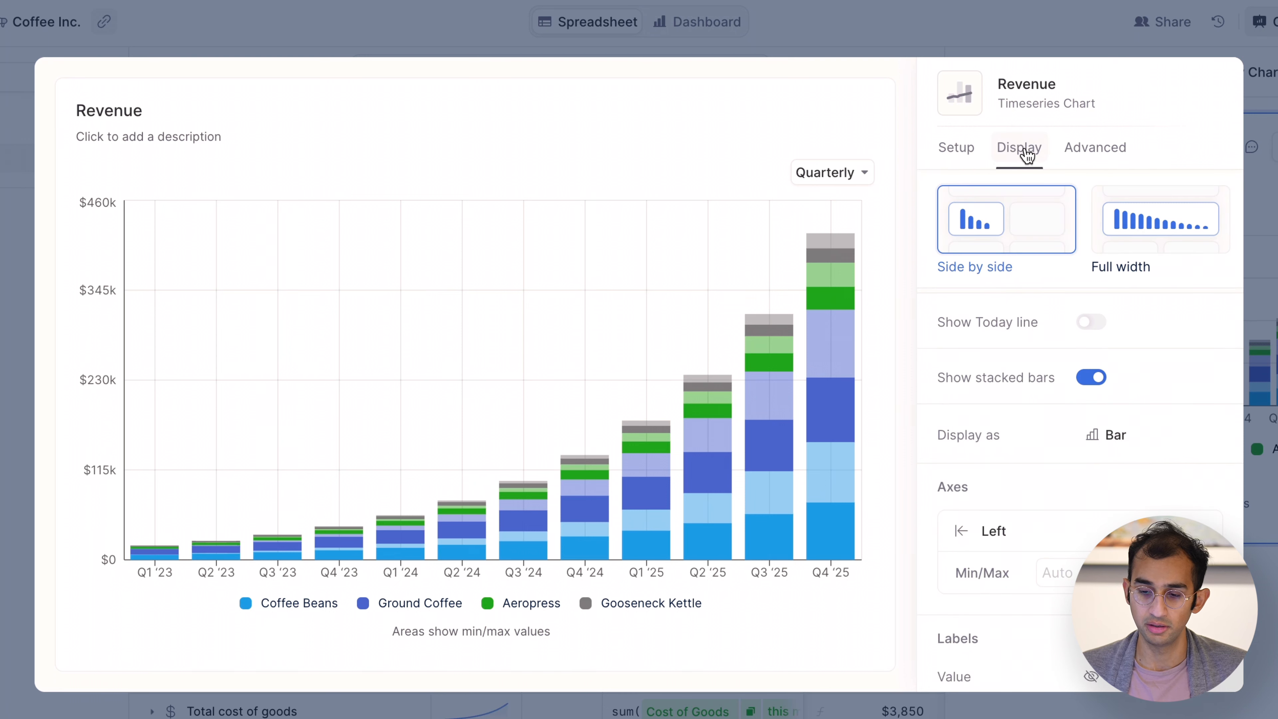
{"action": "scroll", "coordinate": [1024, 297], "scroll_direction": "down", "scroll_amount": 1}
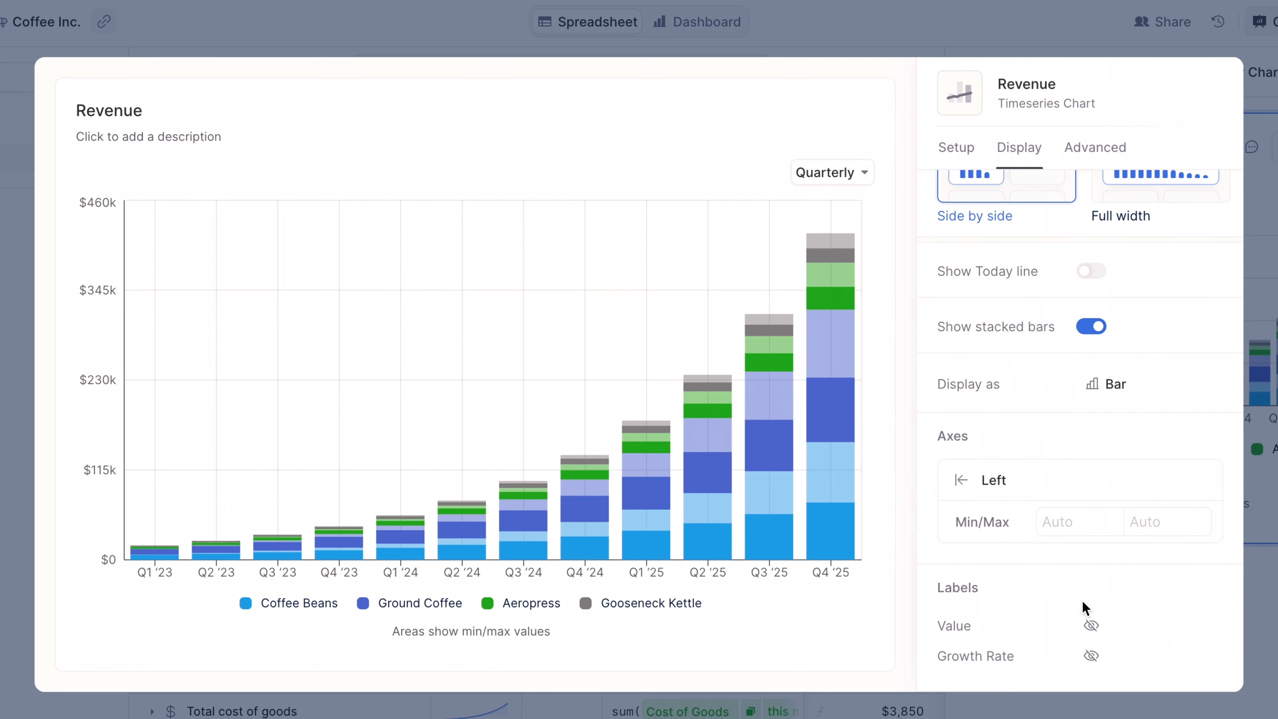
{"action": "left_click", "coordinate": [1090, 634]}
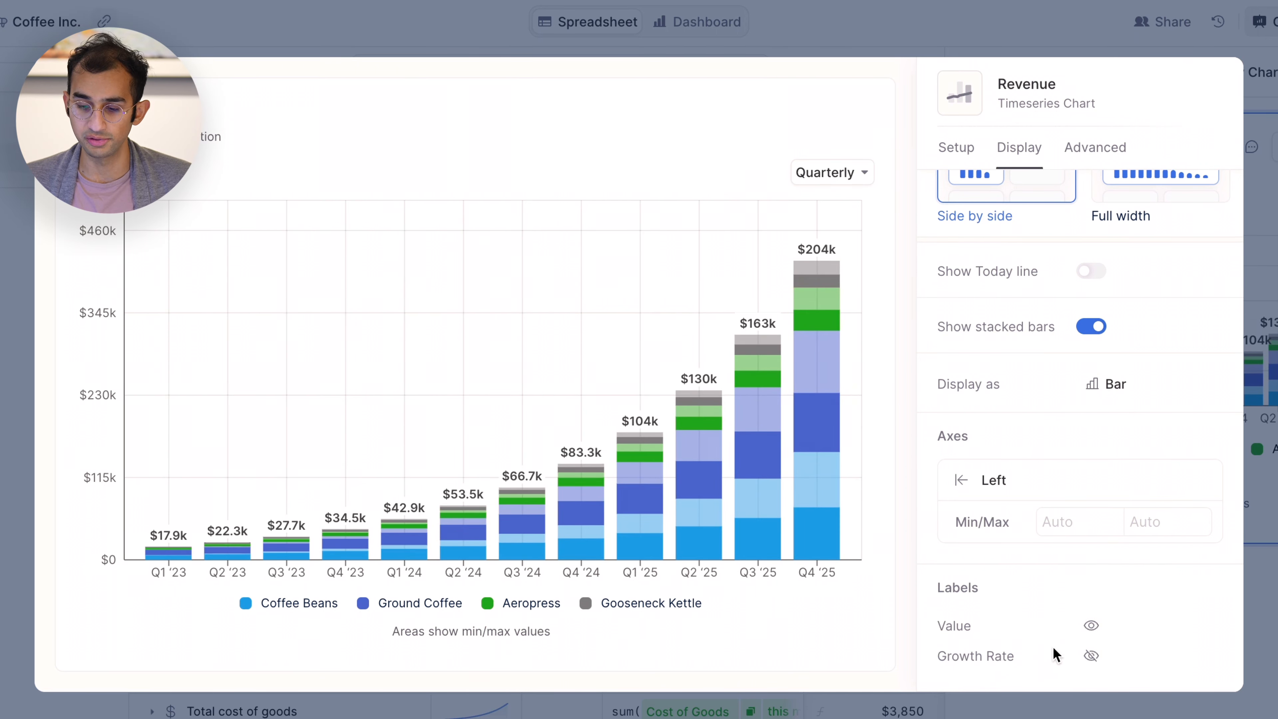
{"action": "left_click", "coordinate": [1090, 655]}
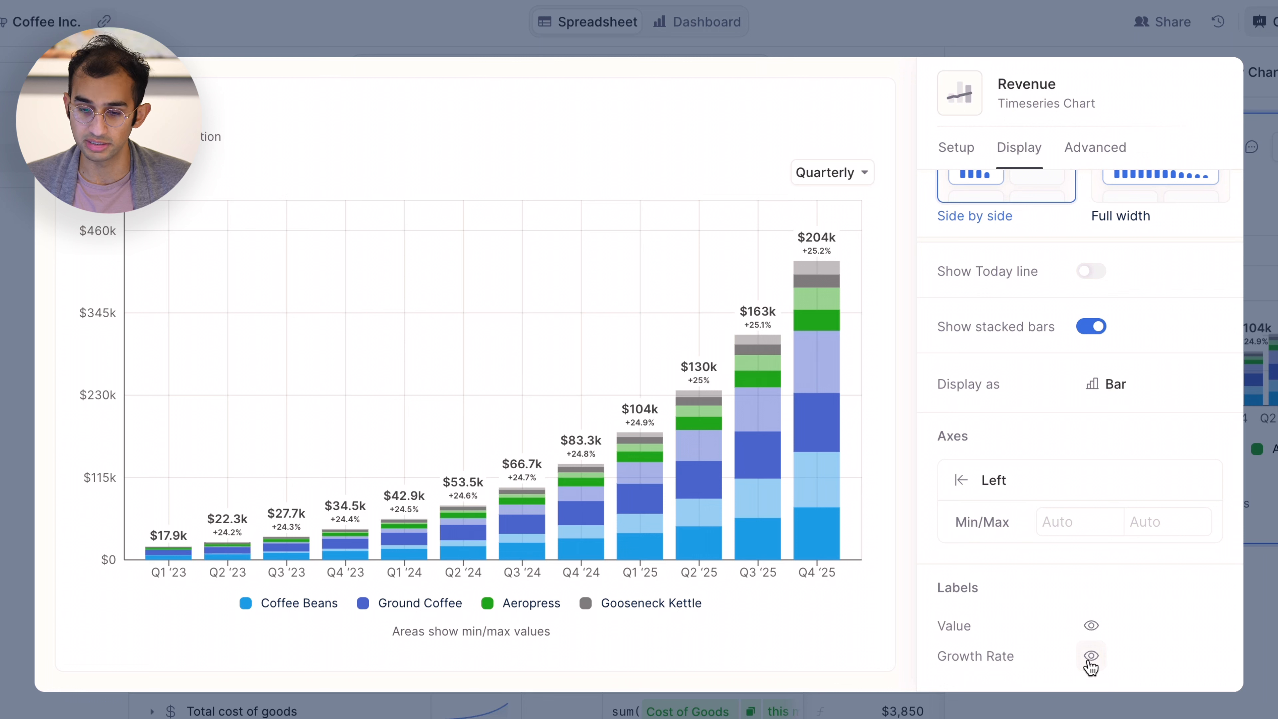
{"action": "scroll", "coordinate": [1044, 560], "scroll_direction": "up", "scroll_amount": 2}
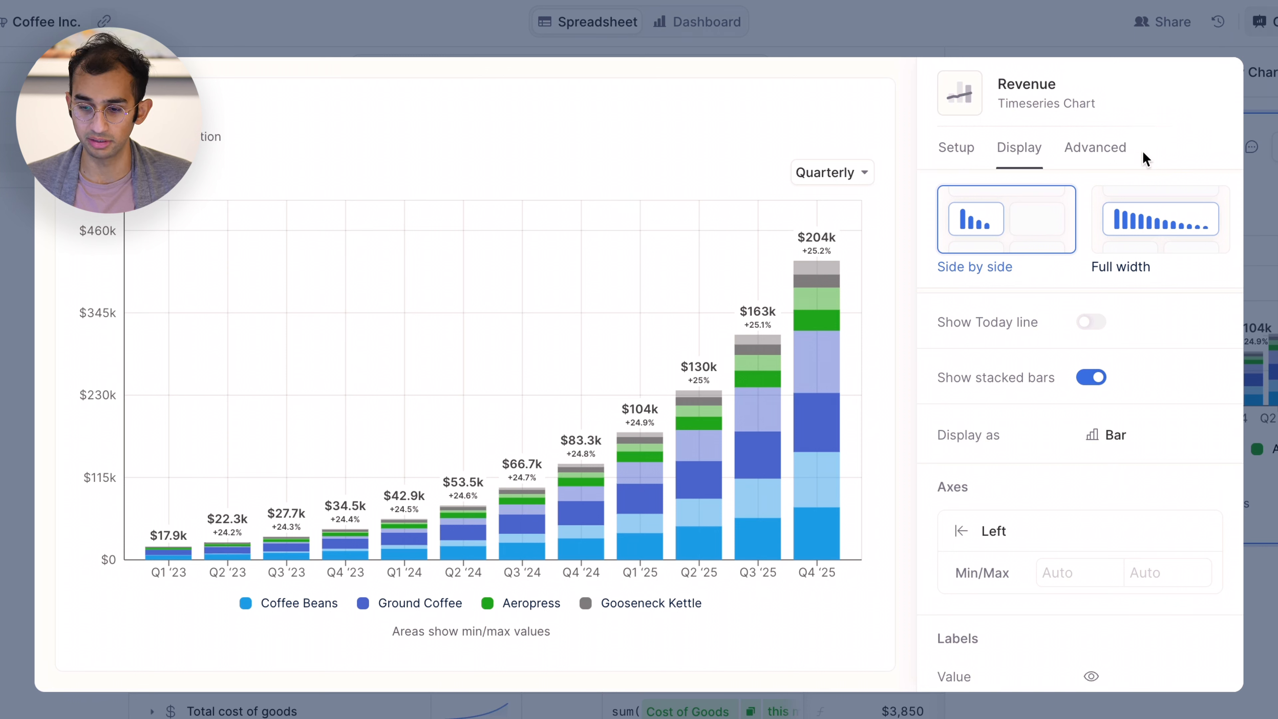
{"action": "left_click", "coordinate": [958, 148]}
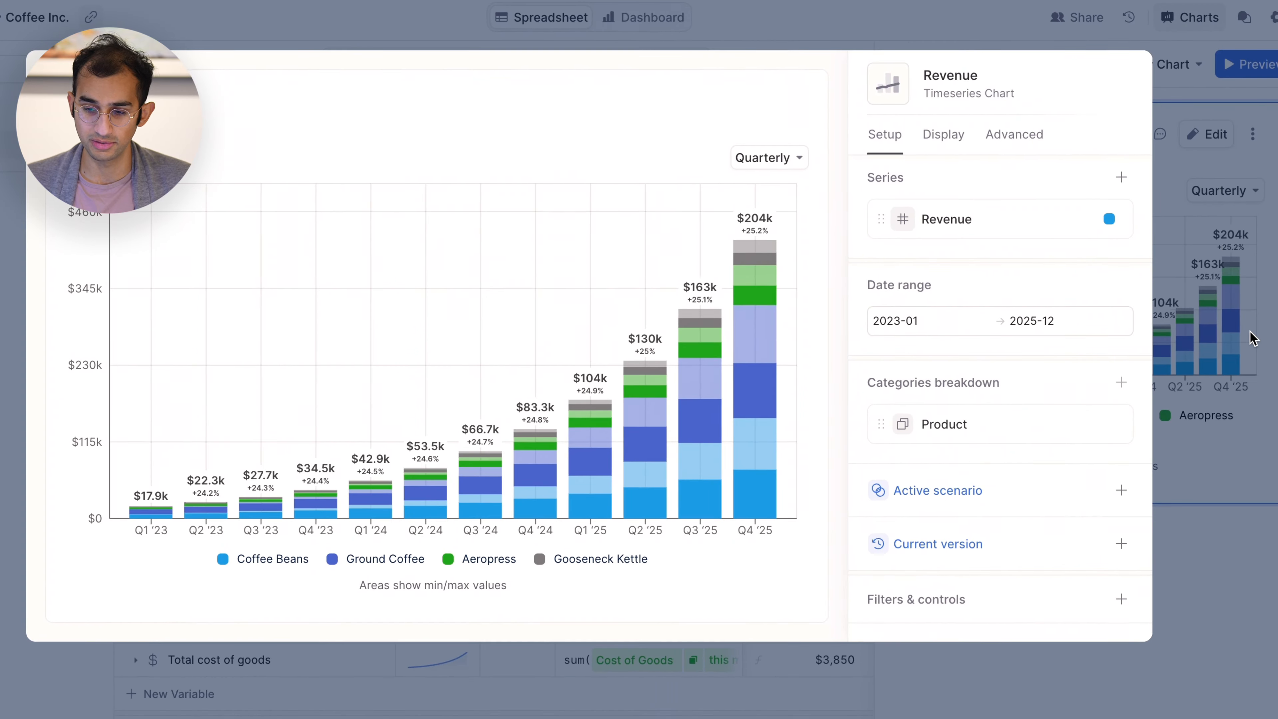
{"action": "left_click", "coordinate": [1231, 332]}
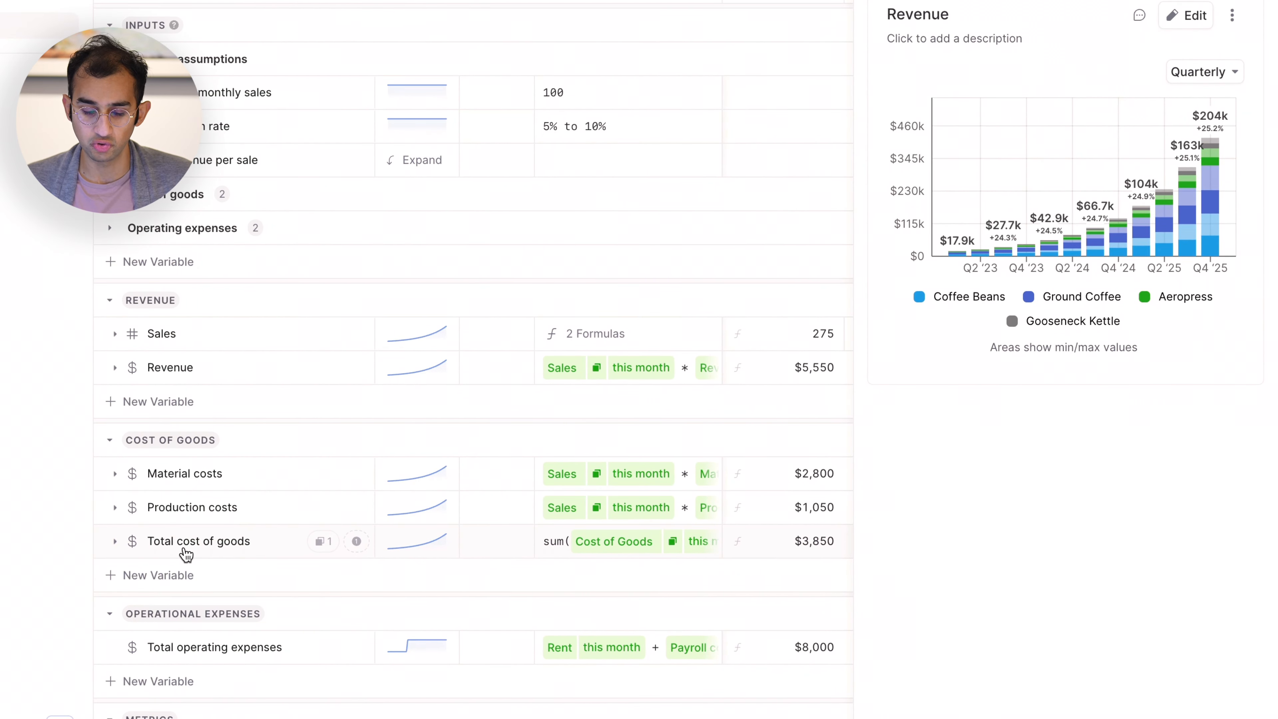
Create a line chart from the Total cost of goods variable and look over its setup options.
{"action": "left_click", "coordinate": [187, 554]}
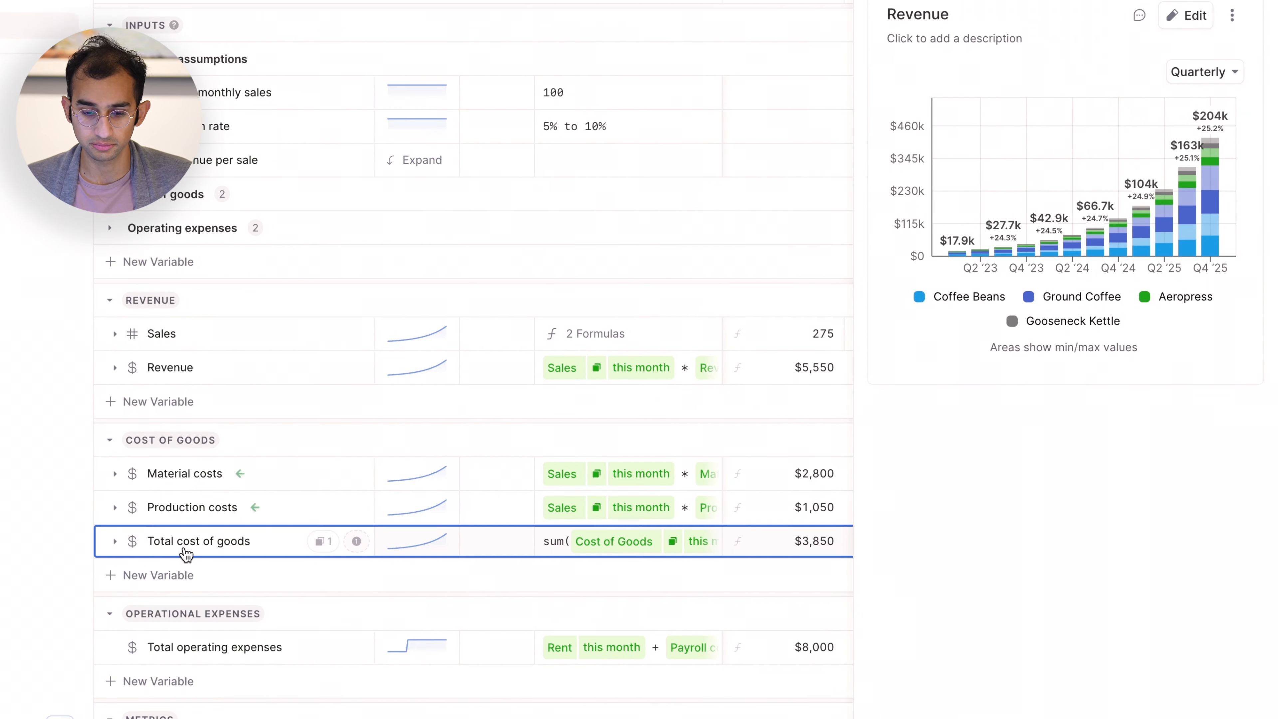
{"action": "right_click", "coordinate": [186, 554]}
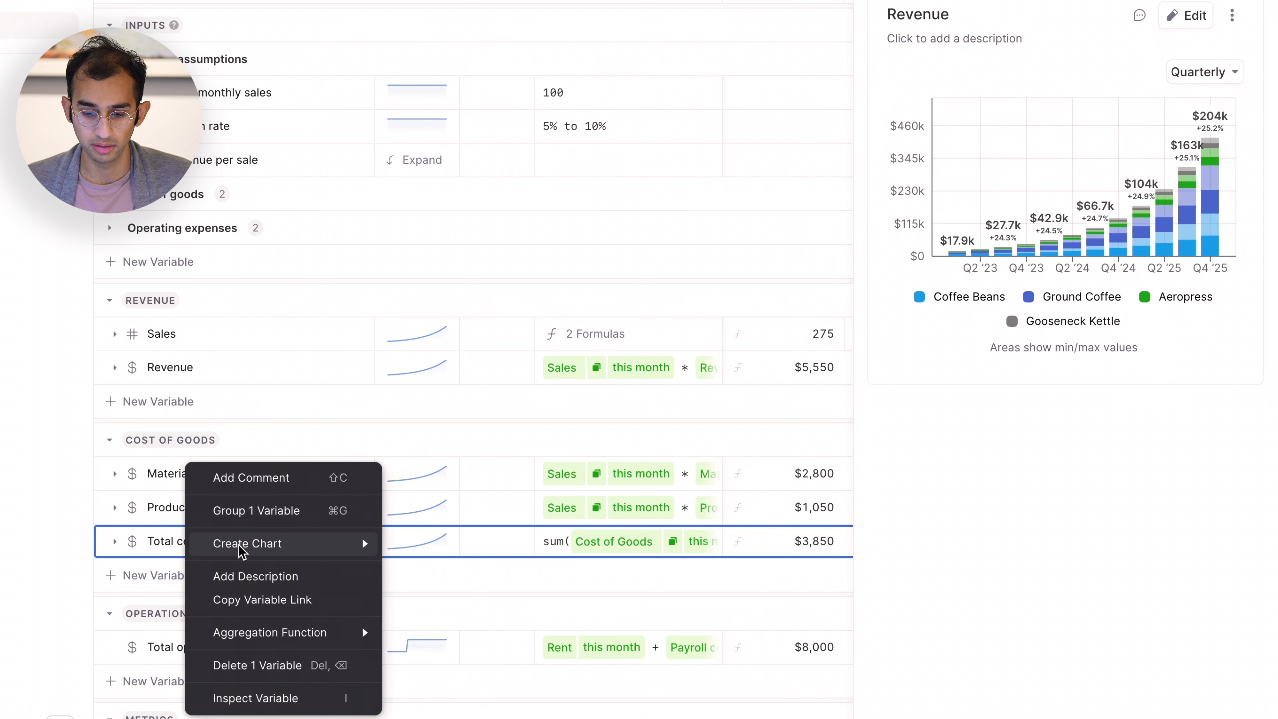
{"action": "mouse_move", "coordinate": [362, 538]}
{"action": "left_click", "coordinate": [420, 571]}
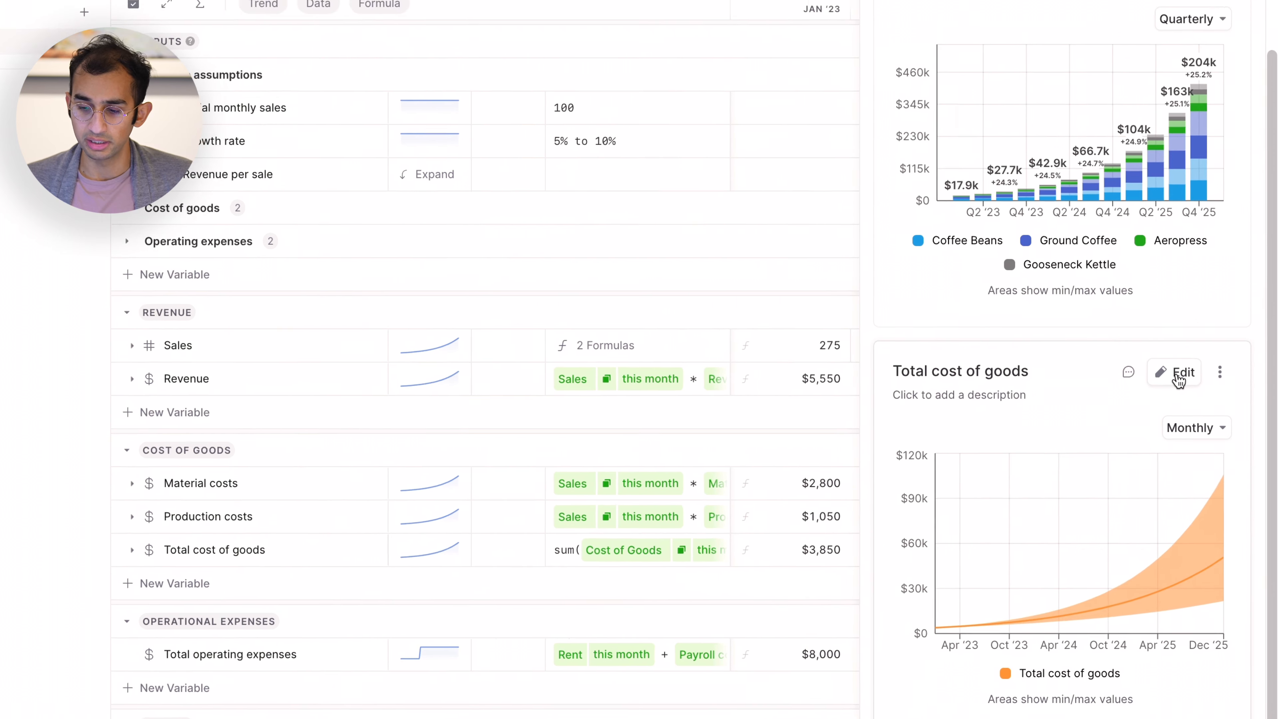
{"action": "left_click", "coordinate": [1172, 360]}
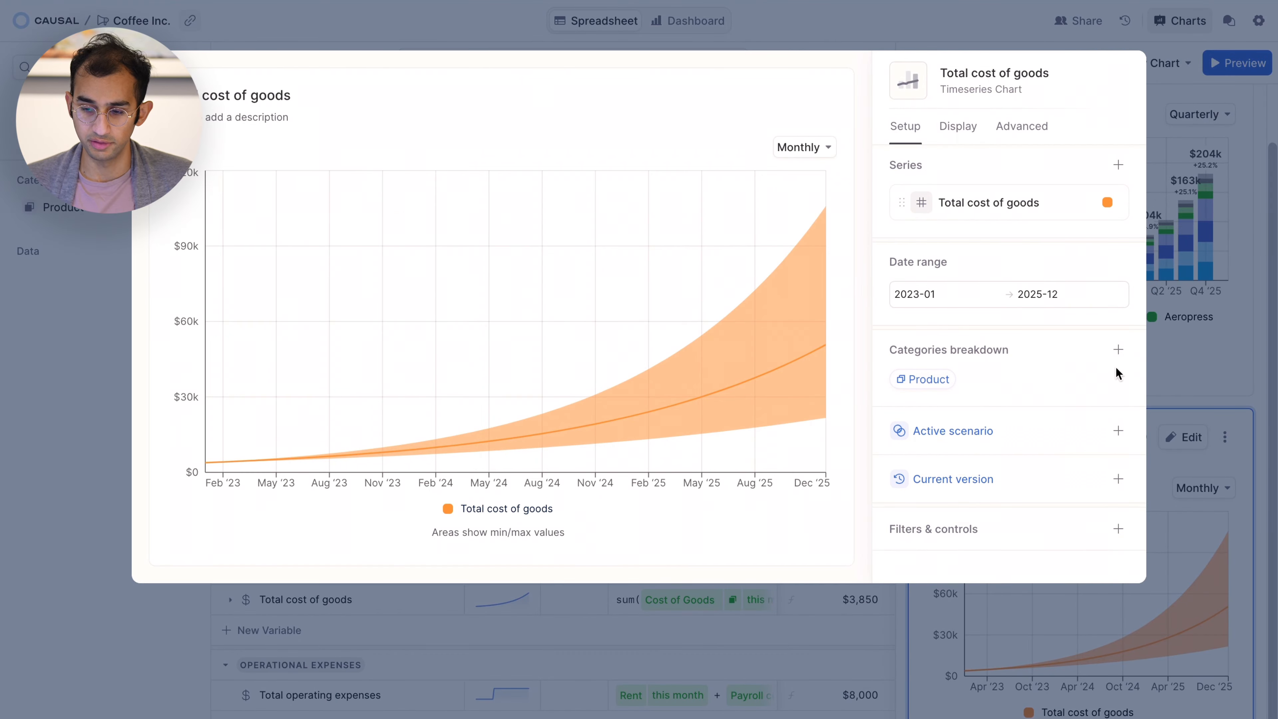
{"action": "left_click", "coordinate": [1165, 317]}
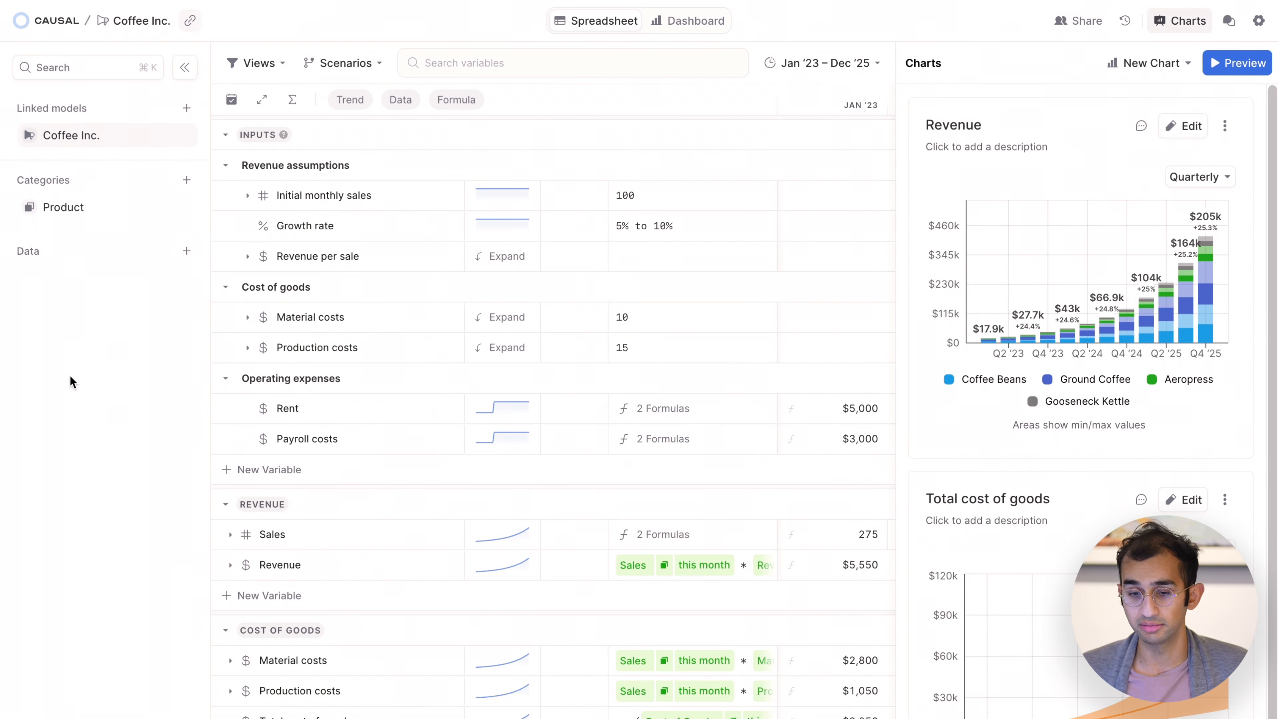
Create a table chart from all nine variables from Sales through Net profit, across the revenue, cost, expense and metrics sections.
{"action": "scroll", "coordinate": [265, 388], "scroll_direction": "down", "scroll_amount": 2}
{"action": "scroll", "coordinate": [266, 388], "scroll_direction": "down", "scroll_amount": 3}
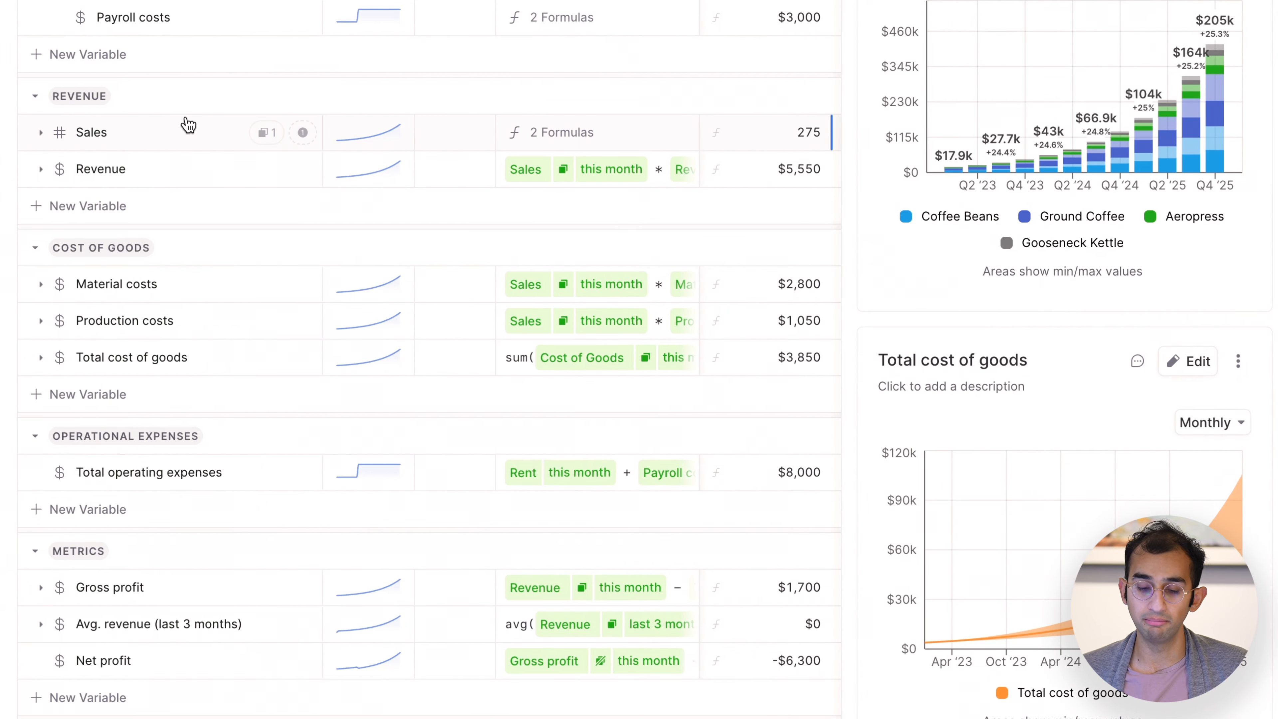
{"action": "left_click", "coordinate": [174, 142]}
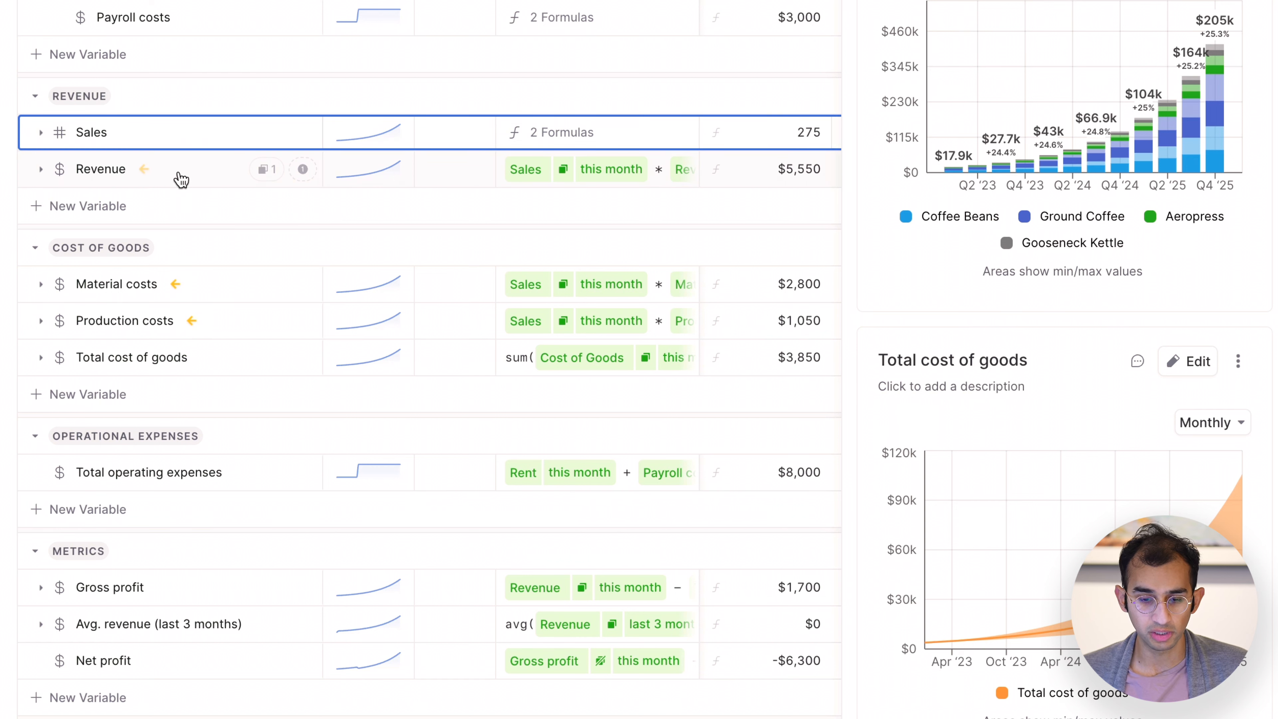
{"action": "left_click", "coordinate": [181, 180], "text": "shift"}
{"action": "left_click", "coordinate": [177, 287], "text": "shift"}
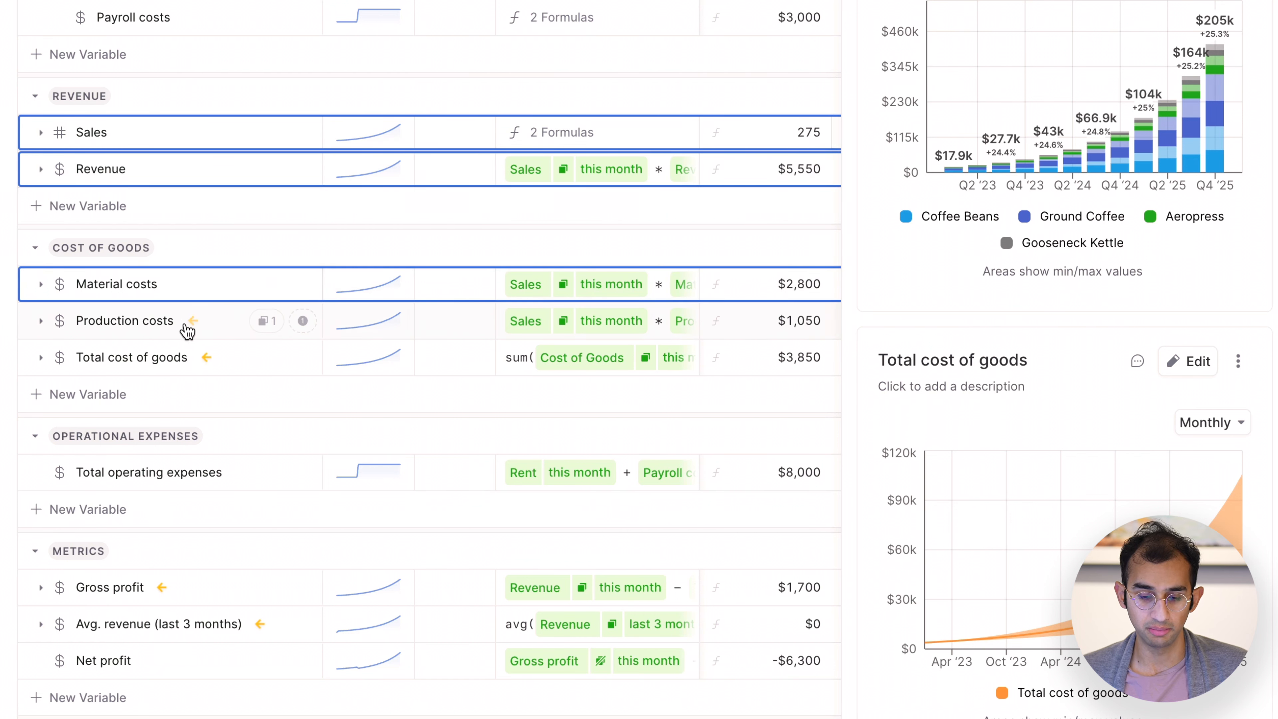
{"action": "left_click", "coordinate": [150, 667], "text": "shift"}
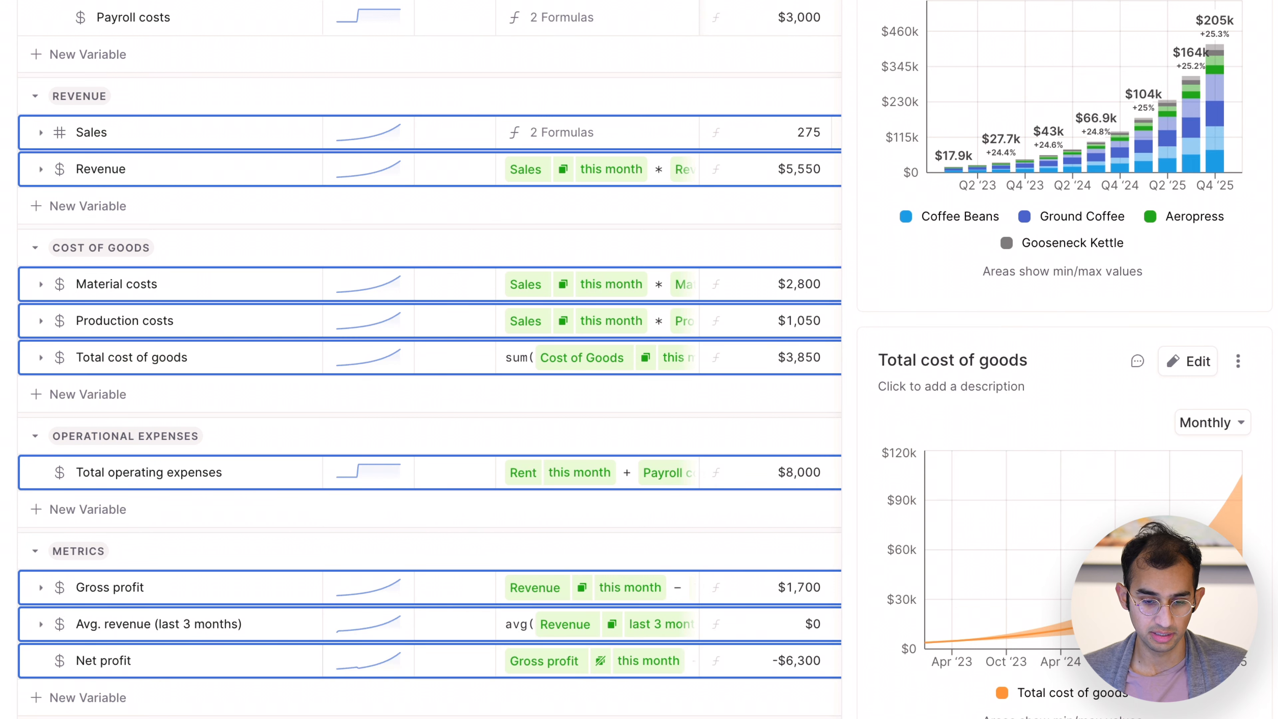
{"action": "right_click", "coordinate": [122, 171]}
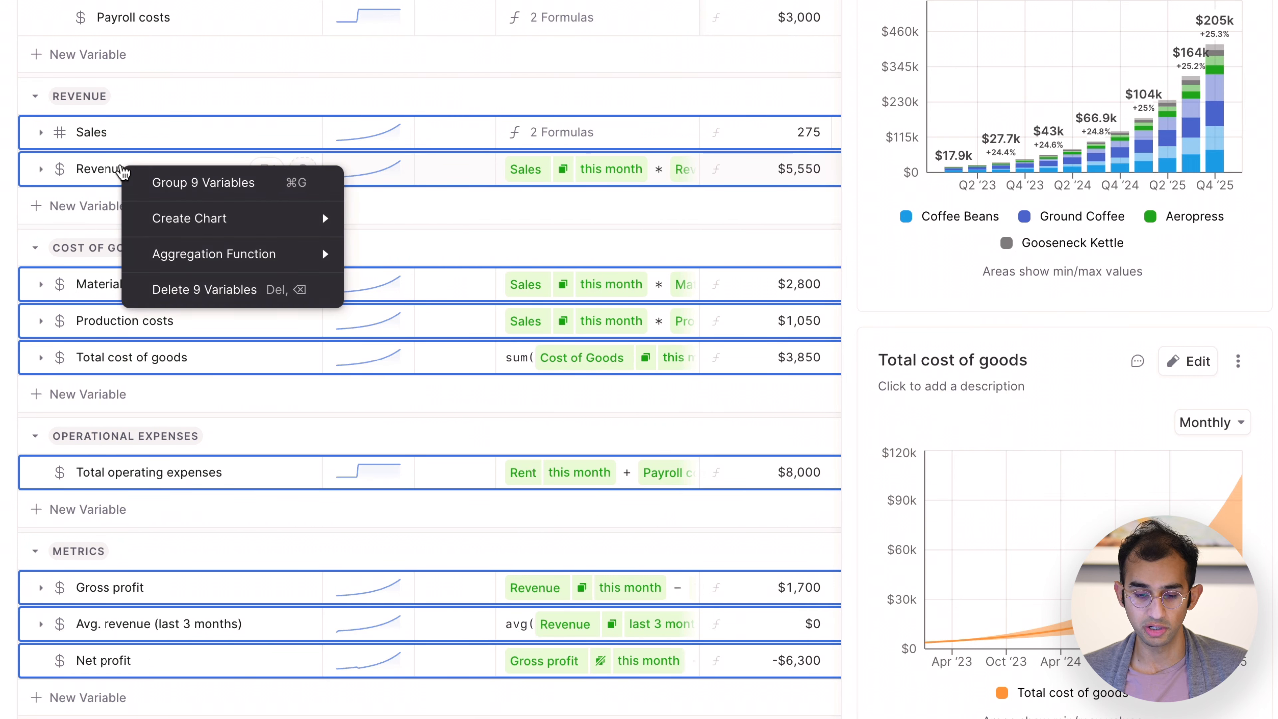
{"action": "mouse_move", "coordinate": [166, 222]}
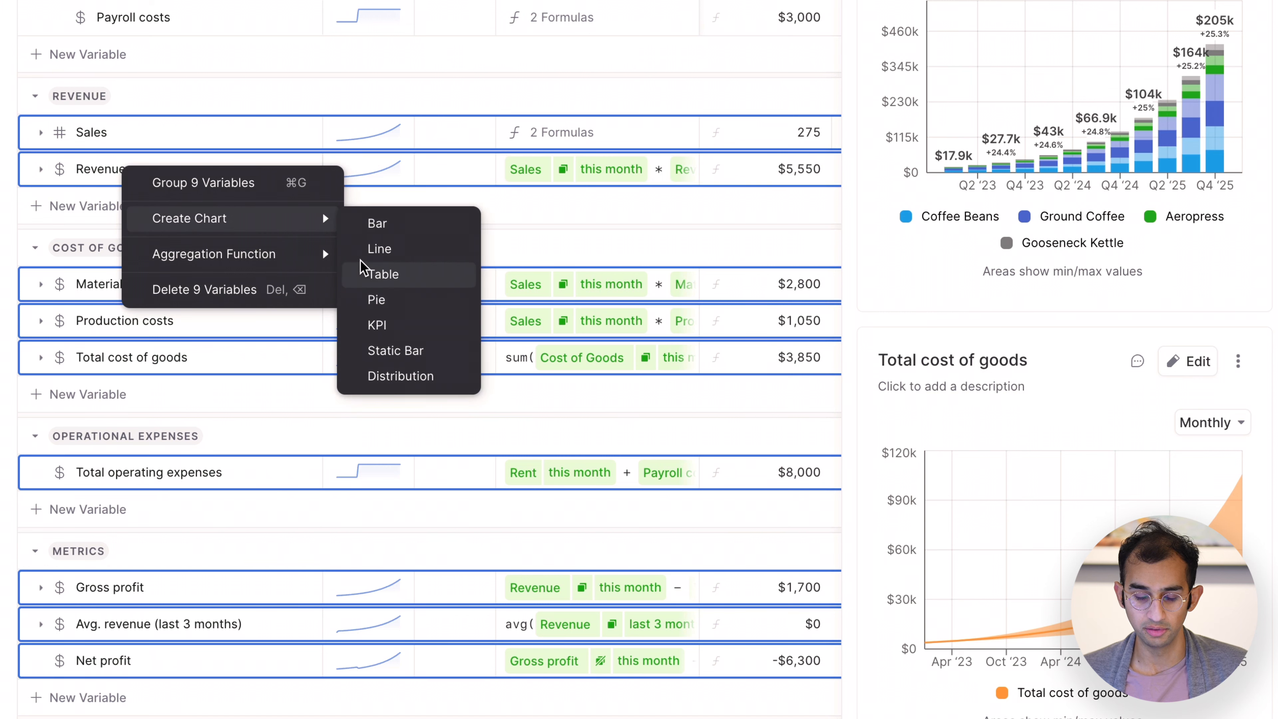
{"action": "left_click", "coordinate": [383, 278]}
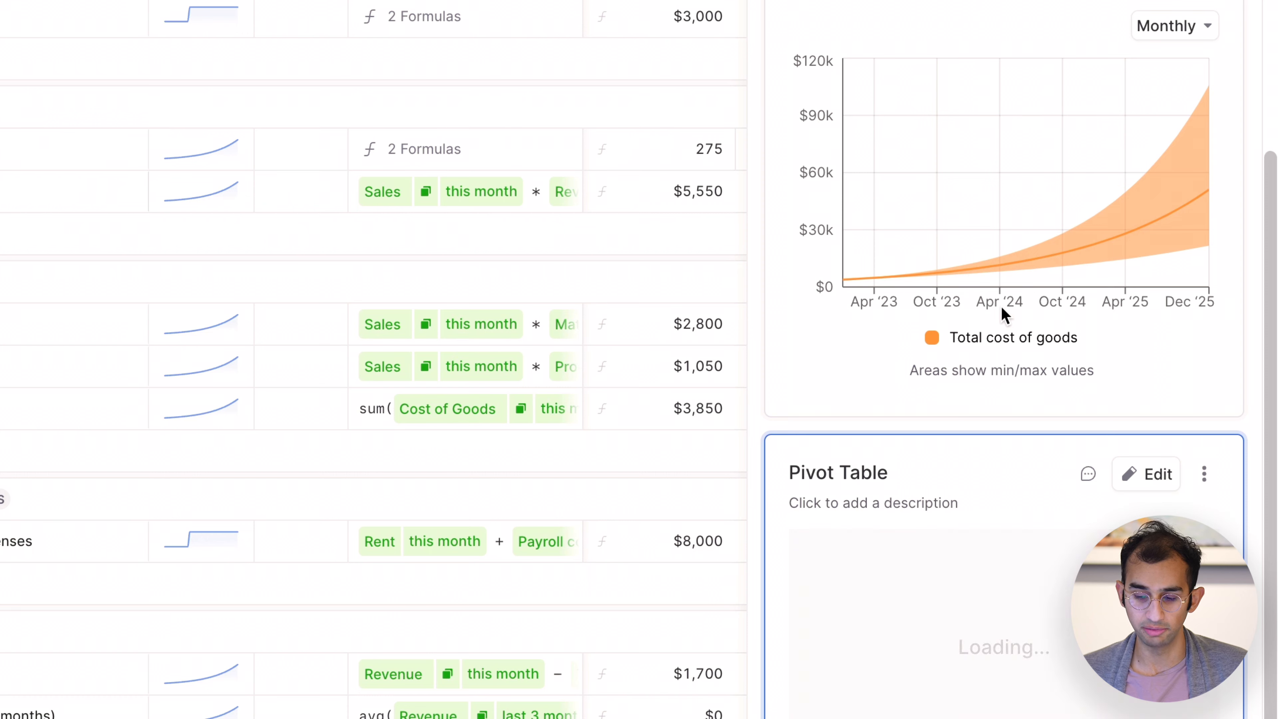
Open the Pivot Table chart for editing and examine its product rows and the monthly detail of 2023.
{"action": "scroll", "coordinate": [1004, 286], "scroll_direction": "down", "scroll_amount": 5}
{"action": "scroll", "coordinate": [1002, 279], "scroll_direction": "down", "scroll_amount": 1}
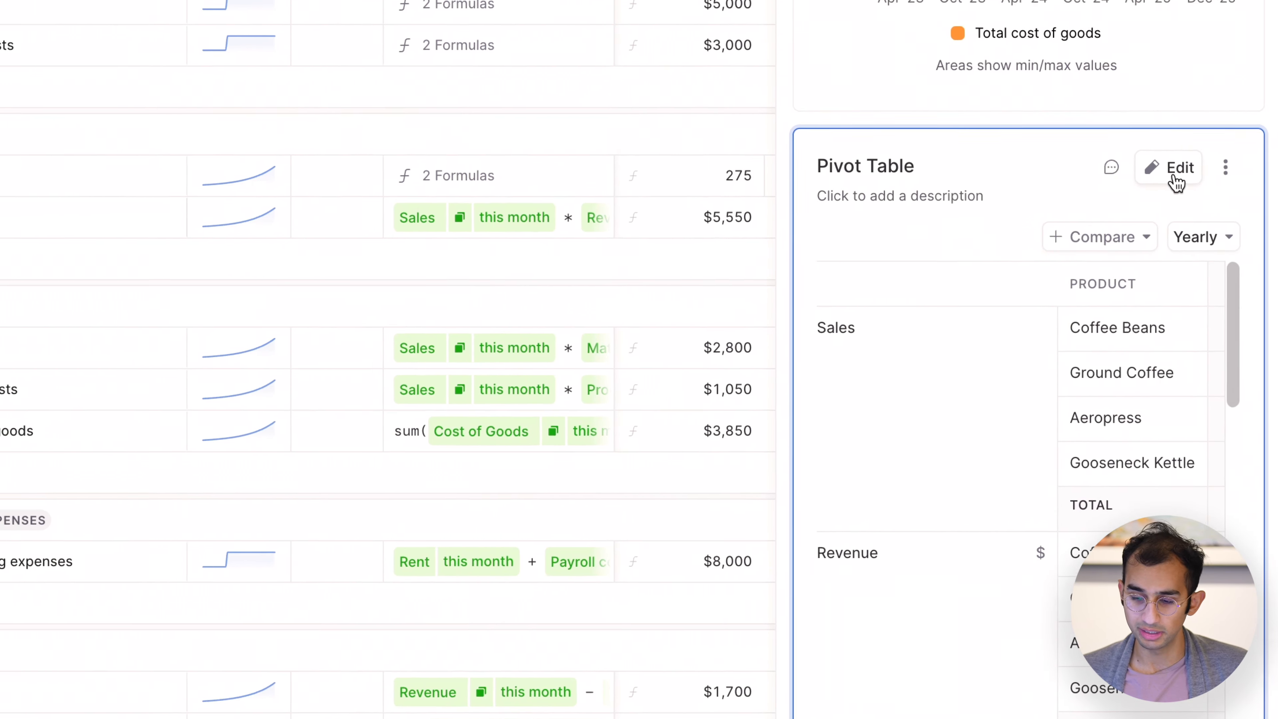
{"action": "left_click", "coordinate": [1154, 156]}
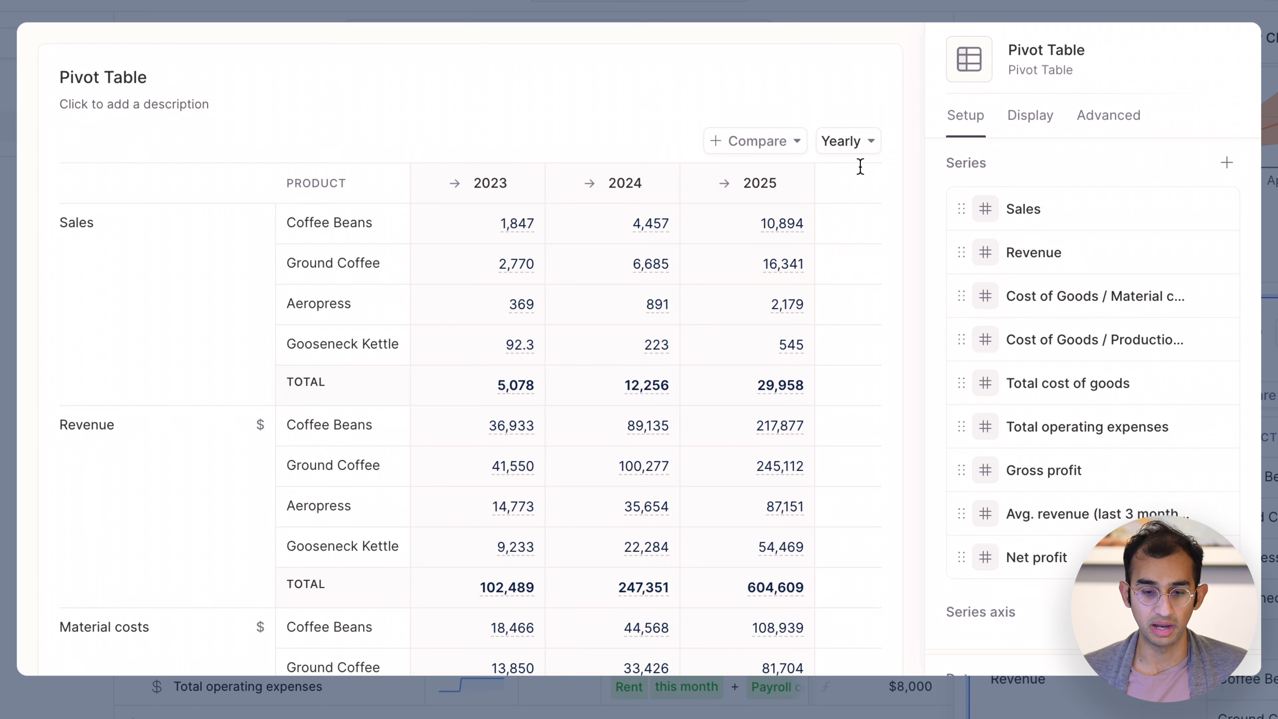
{"action": "double_click", "coordinate": [293, 228]}
{"action": "left_click", "coordinate": [368, 237]}
{"action": "triple_click", "coordinate": [346, 260]}
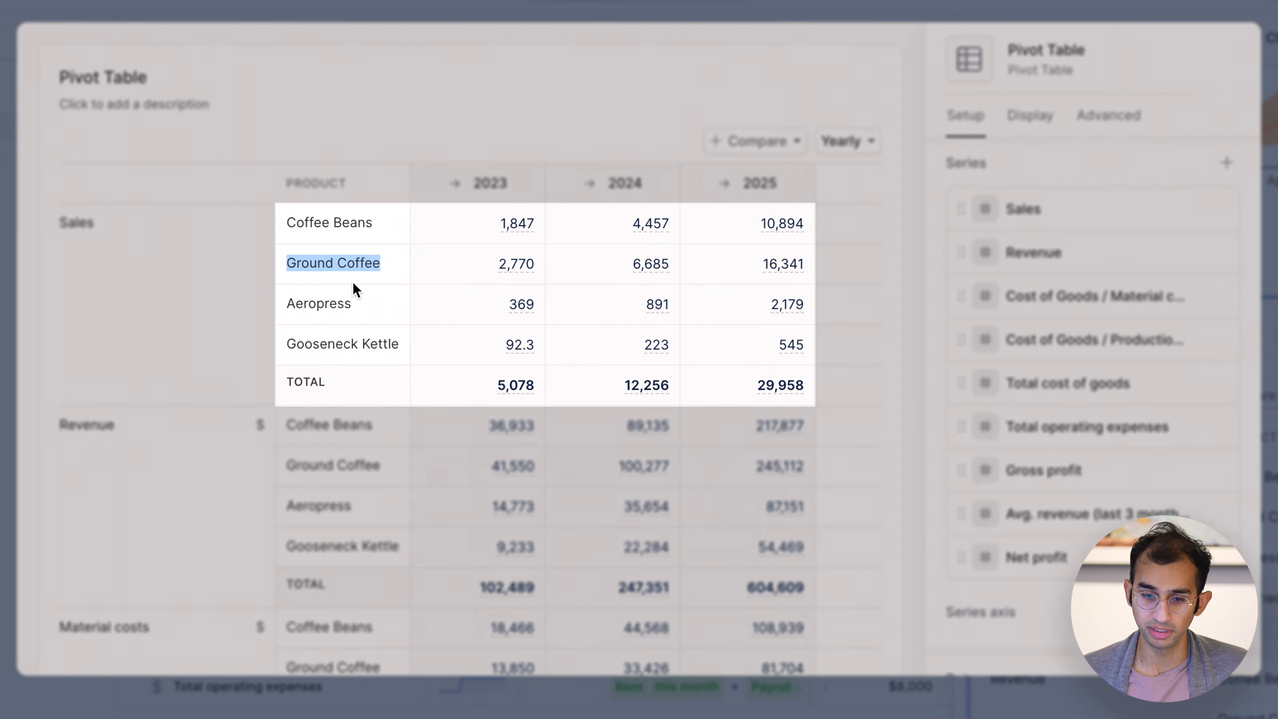
{"action": "left_click", "coordinate": [353, 299]}
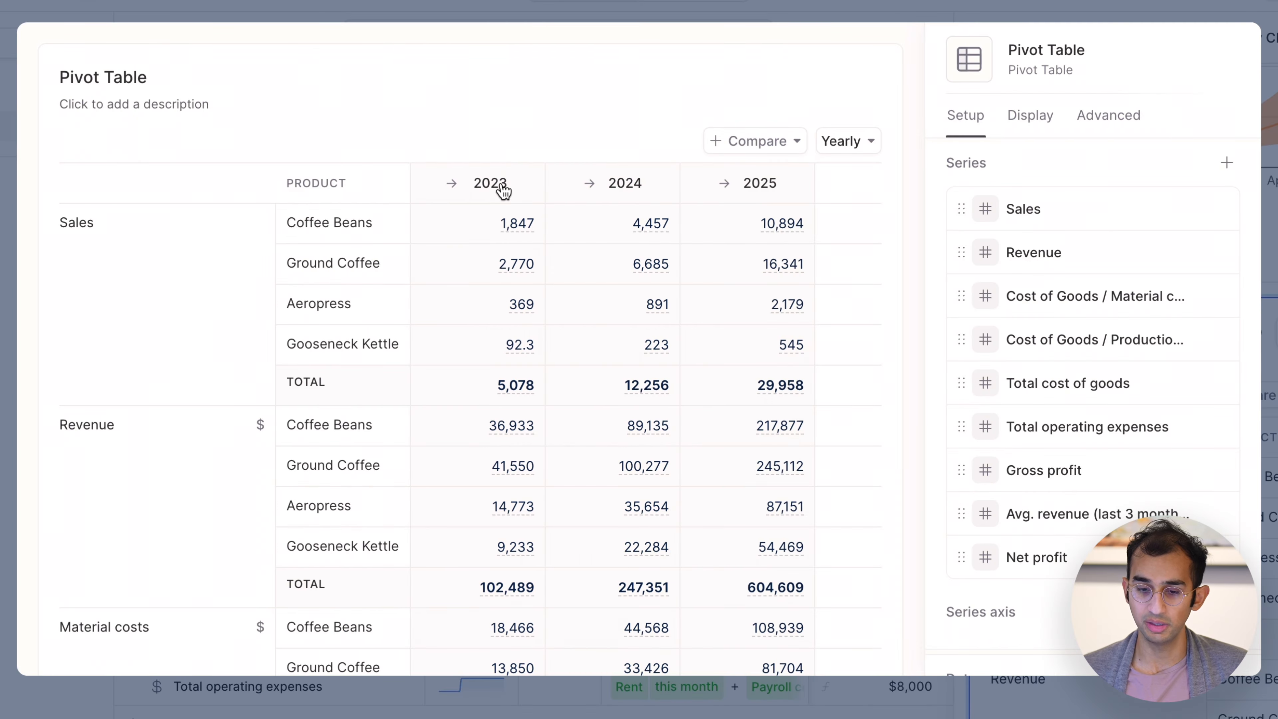
{"action": "left_click", "coordinate": [501, 186]}
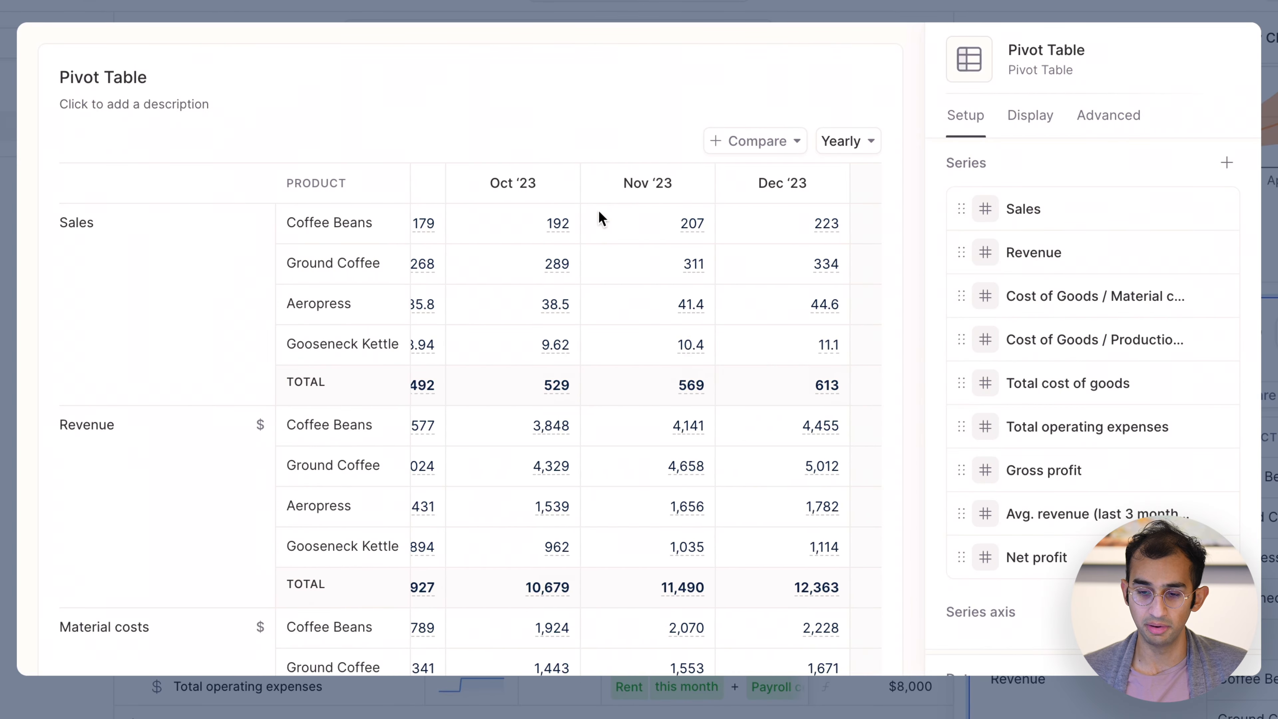
{"action": "left_click", "coordinate": [616, 186]}
Look over the pivot table's setup and remove the Product breakdown from its rows.
{"action": "scroll", "coordinate": [1014, 308], "scroll_direction": "down", "scroll_amount": 3}
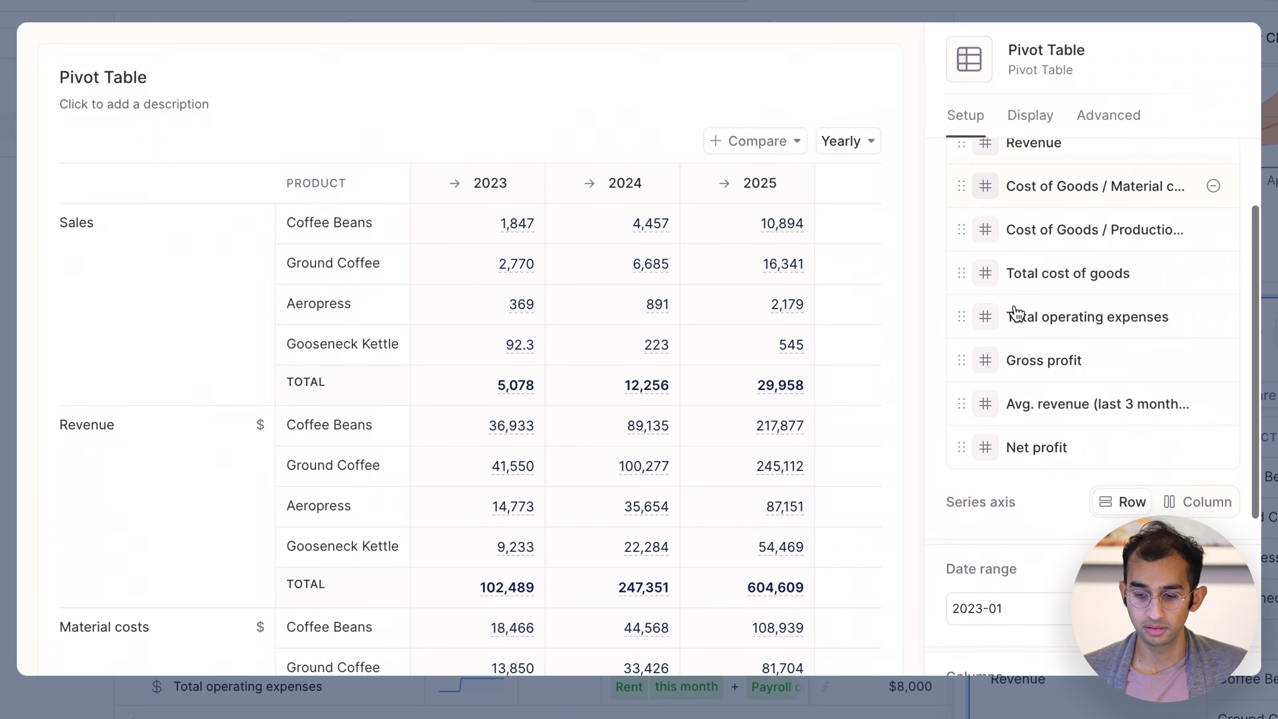
{"action": "scroll", "coordinate": [1016, 314], "scroll_direction": "down", "scroll_amount": 5}
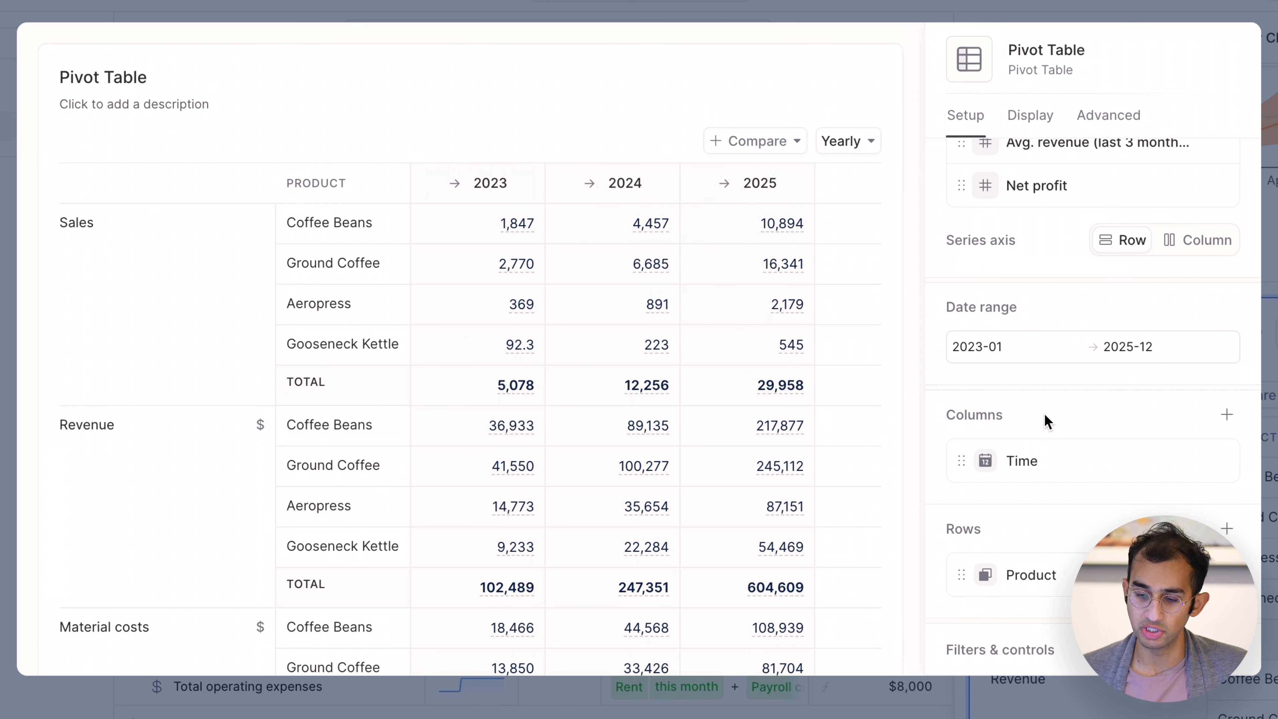
{"action": "left_click_drag", "start_coordinate": [944, 415], "coordinate": [1004, 418]}
{"action": "left_click", "coordinate": [1003, 417]}
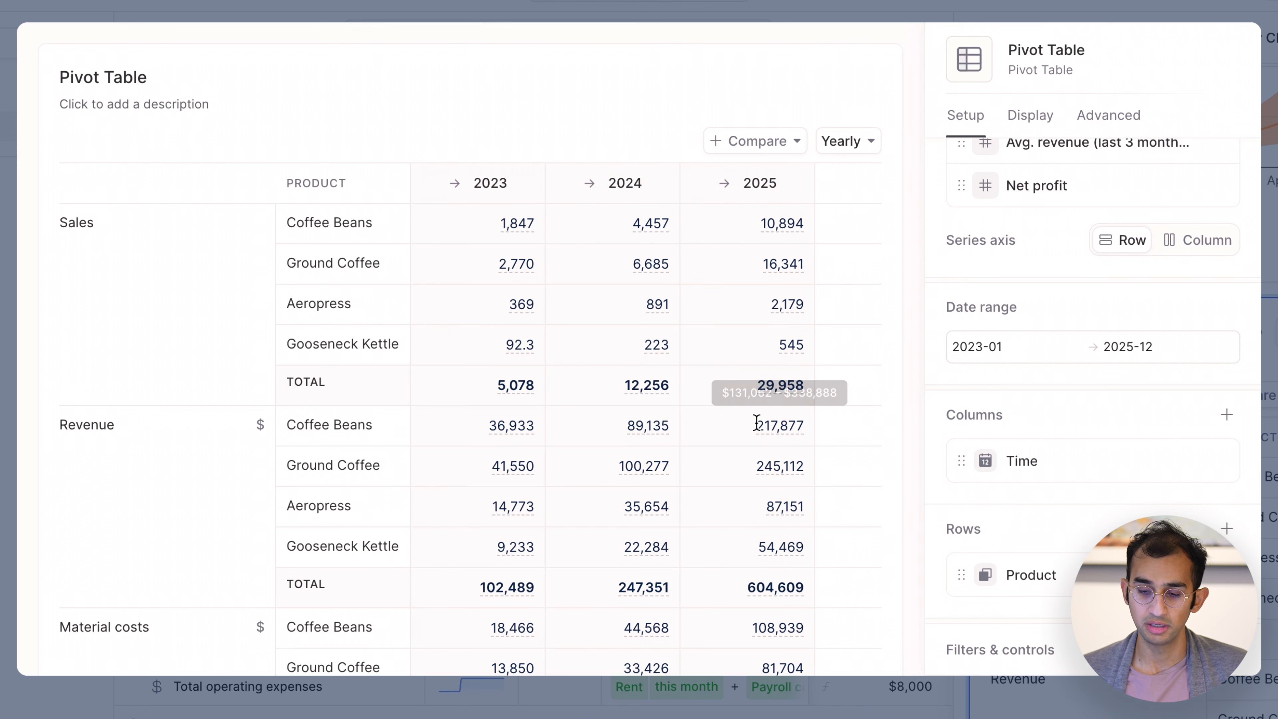
{"action": "scroll", "coordinate": [755, 420], "scroll_direction": "down", "scroll_amount": 10}
{"action": "scroll", "coordinate": [756, 420], "scroll_direction": "down", "scroll_amount": 9}
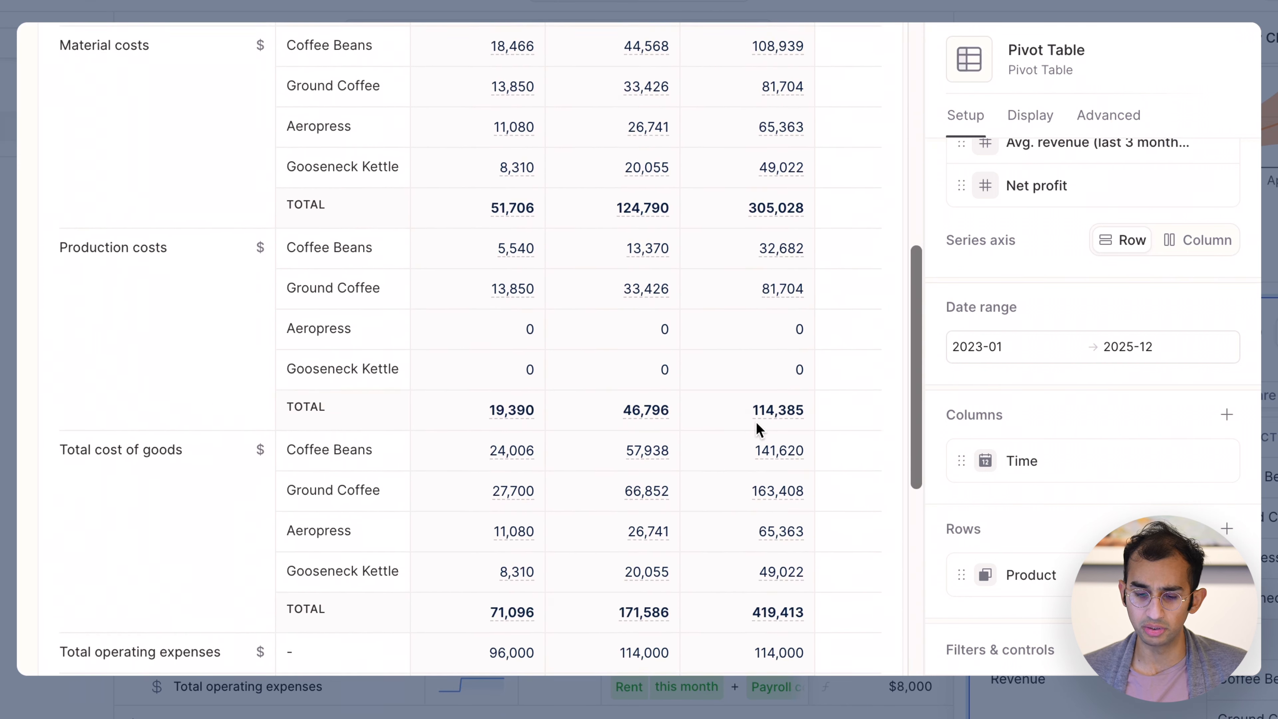
{"action": "scroll", "coordinate": [756, 428], "scroll_direction": "up", "scroll_amount": 18}
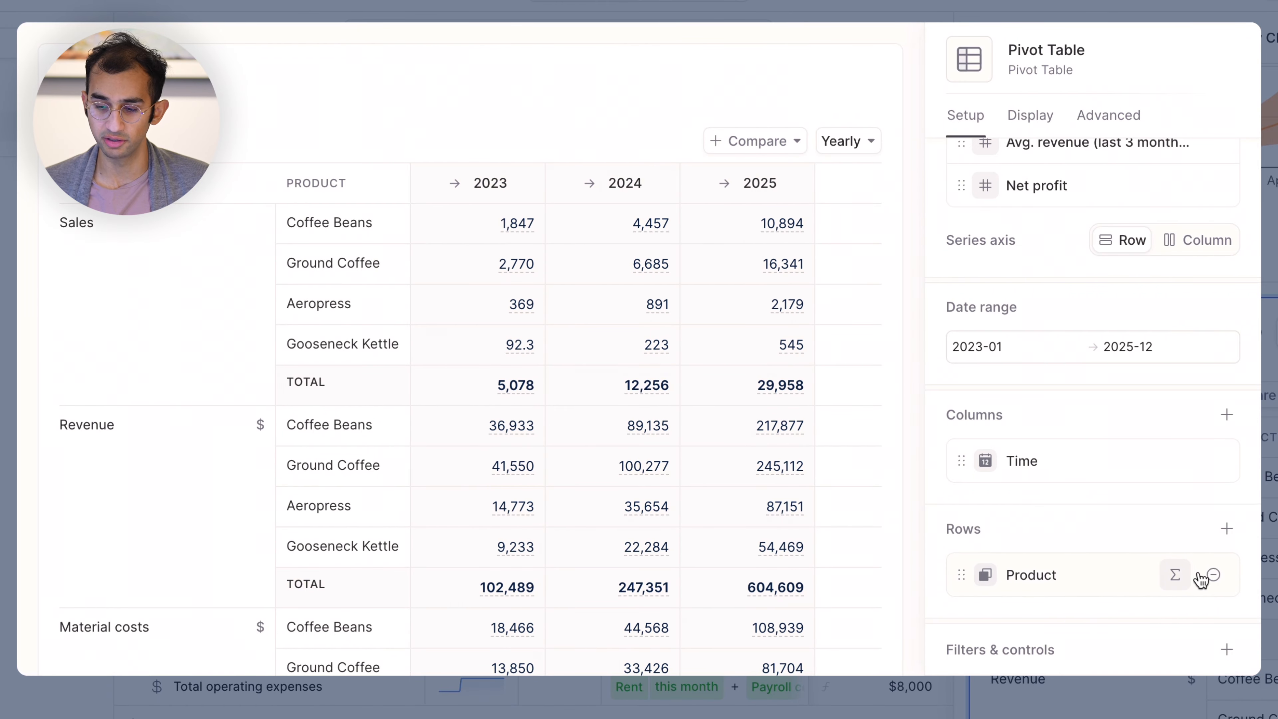
{"action": "left_click", "coordinate": [1213, 574]}
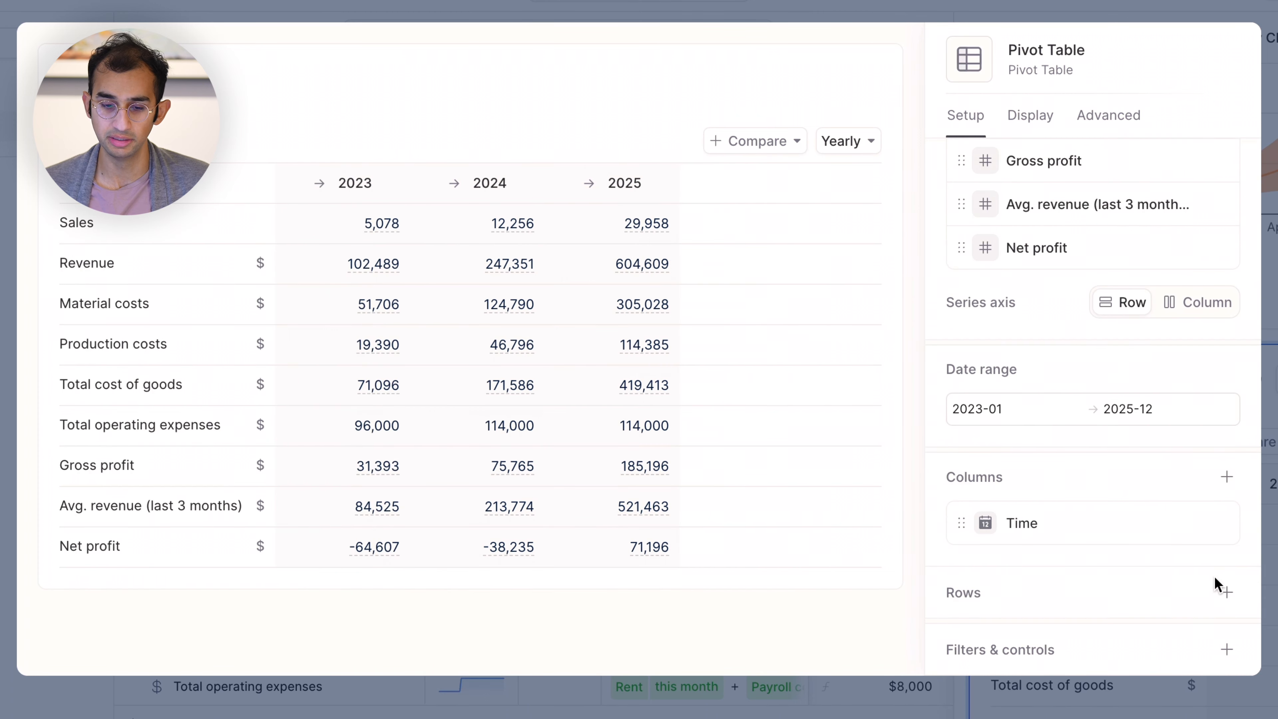
{"action": "scroll", "coordinate": [1087, 468], "scroll_direction": "up", "scroll_amount": 5}
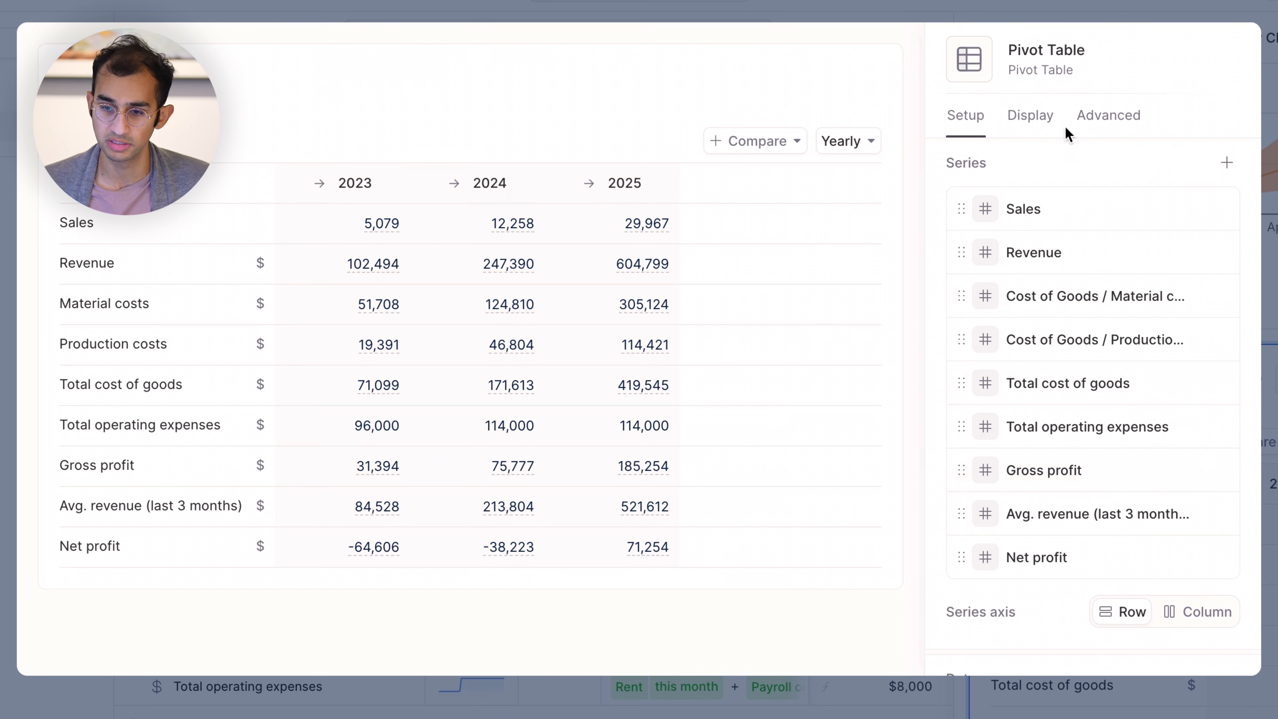
Show the variable sections in the pivot table and leave the chart editor.
{"action": "left_click", "coordinate": [1025, 122]}
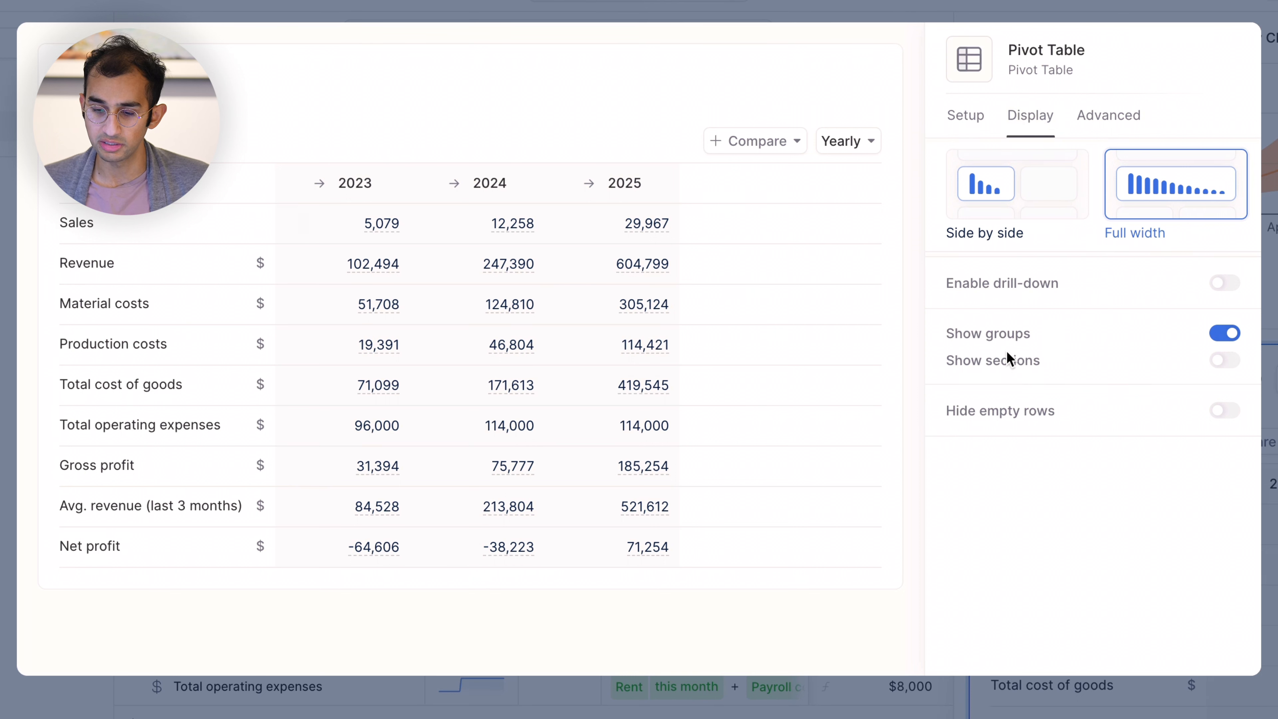
{"action": "left_click_drag", "start_coordinate": [945, 360], "coordinate": [1035, 360]}
{"action": "left_click", "coordinate": [1055, 366]}
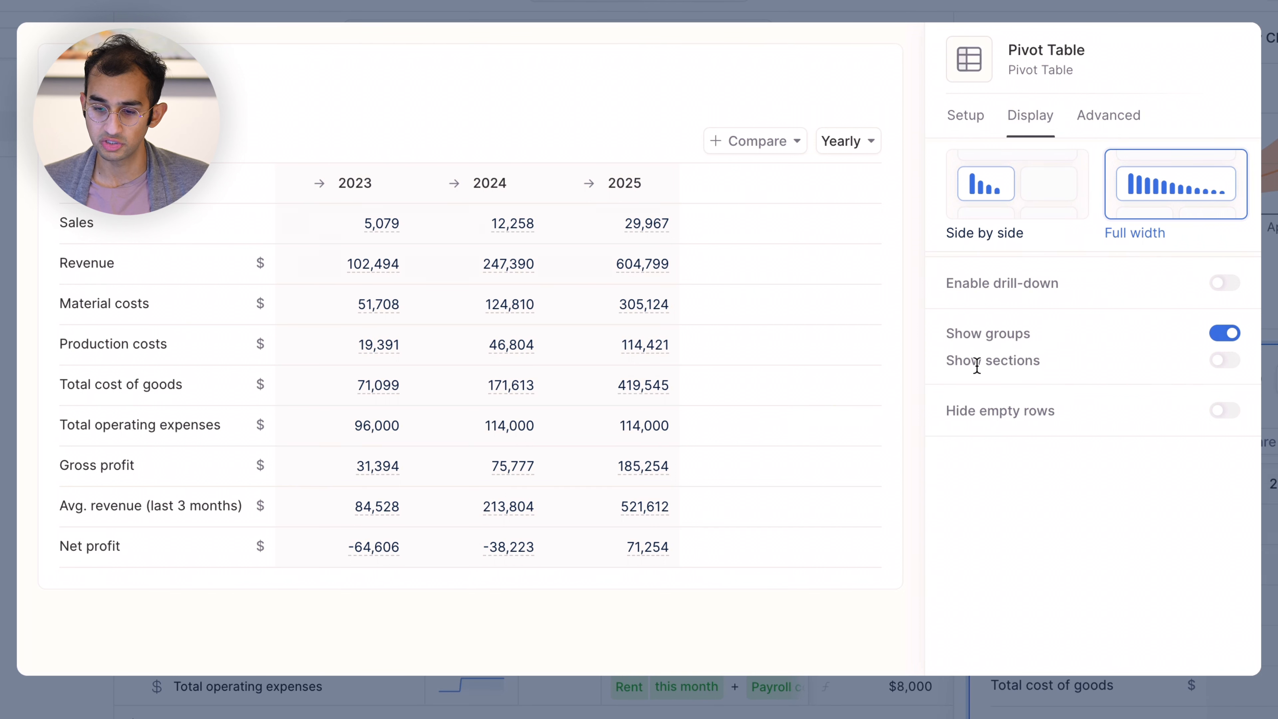
{"action": "left_click", "coordinate": [1225, 361]}
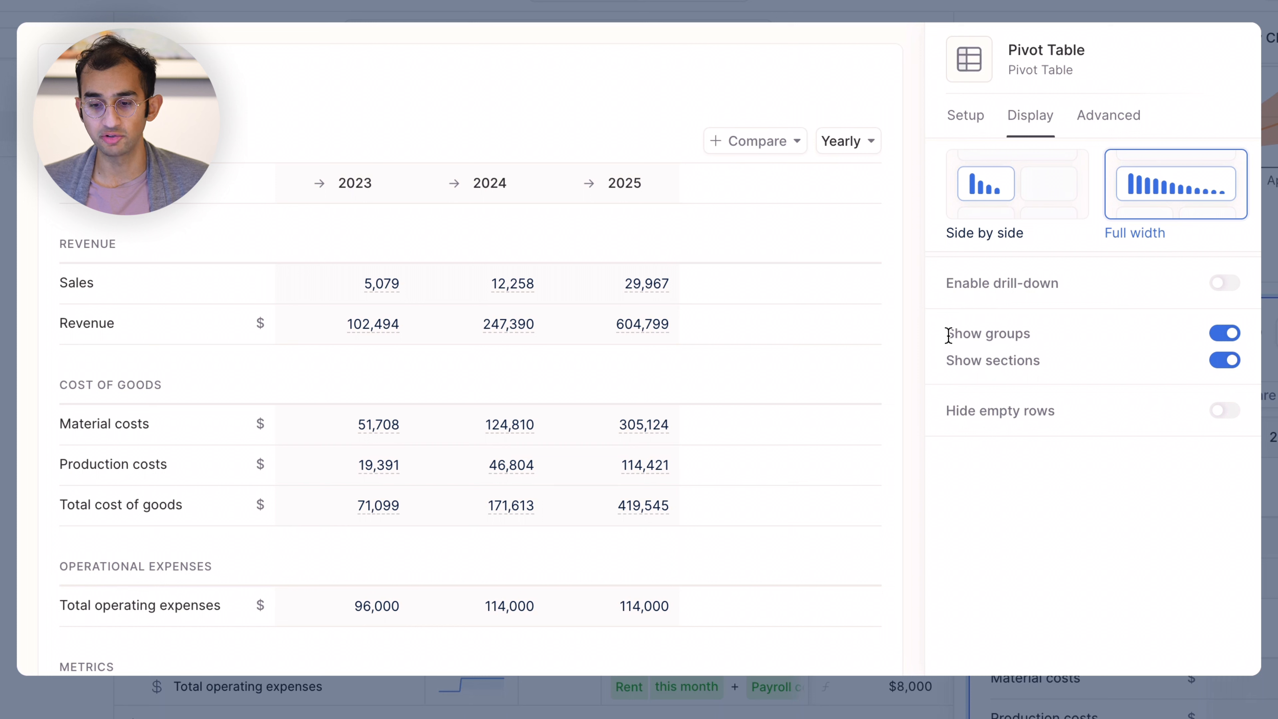
{"action": "left_click_drag", "start_coordinate": [946, 334], "coordinate": [1049, 337]}
{"action": "left_click", "coordinate": [1052, 342]}
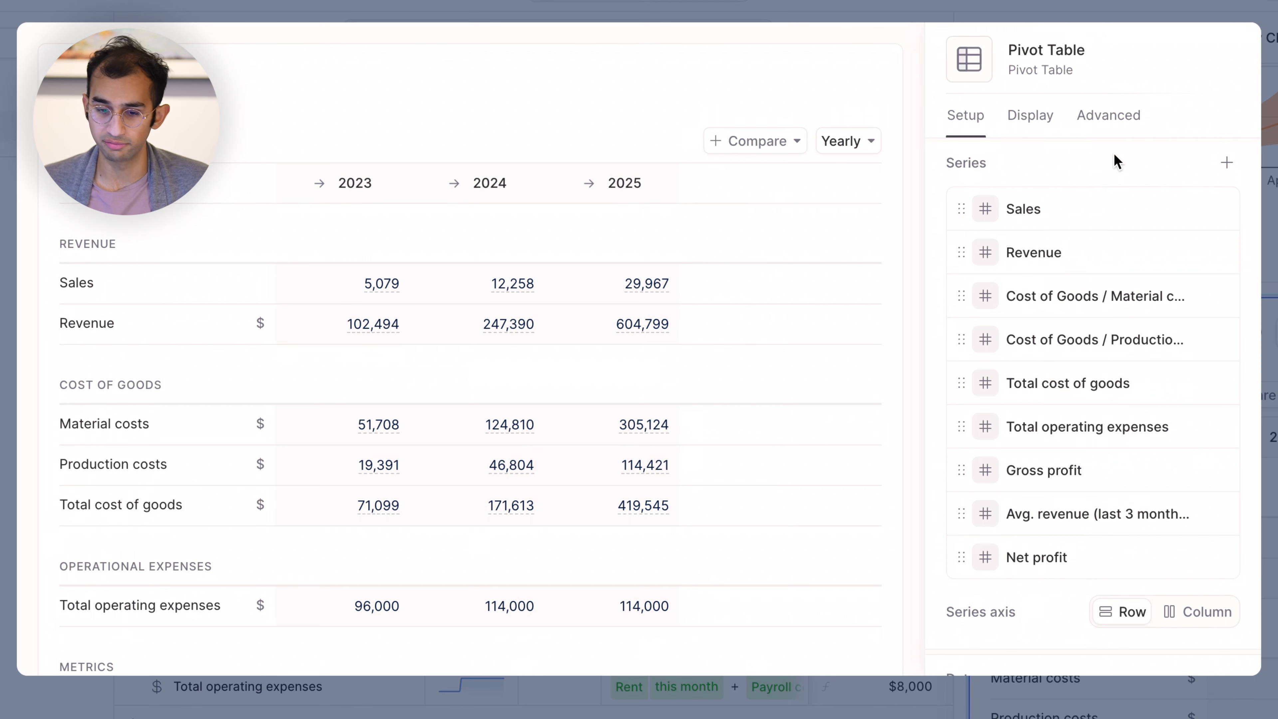
{"action": "left_click", "coordinate": [1110, 130]}
{"action": "key", "text": "Escape"}
Rename the Revenue chart as "Revenue by Product".
{"action": "scroll", "coordinate": [893, 369], "scroll_direction": "up", "scroll_amount": 10}
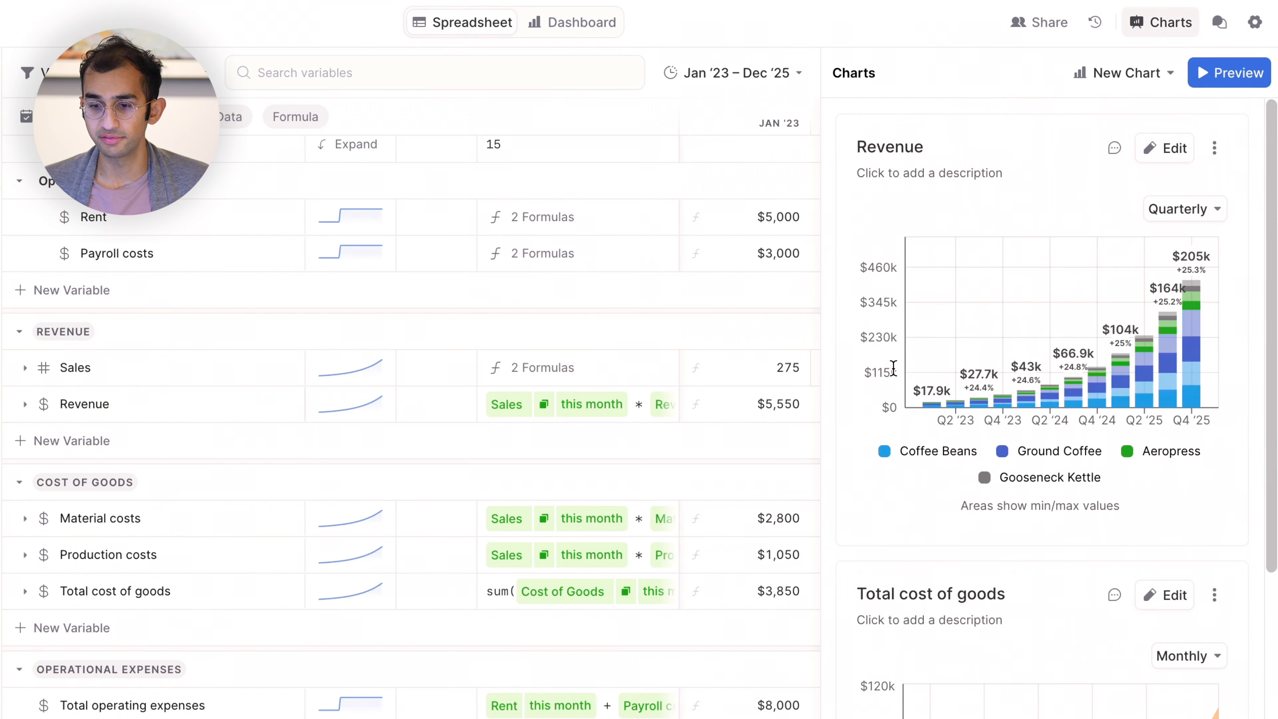
{"action": "left_click", "coordinate": [925, 147]}
{"action": "double_click", "coordinate": [928, 147]}
{"action": "left_click", "coordinate": [933, 151]}
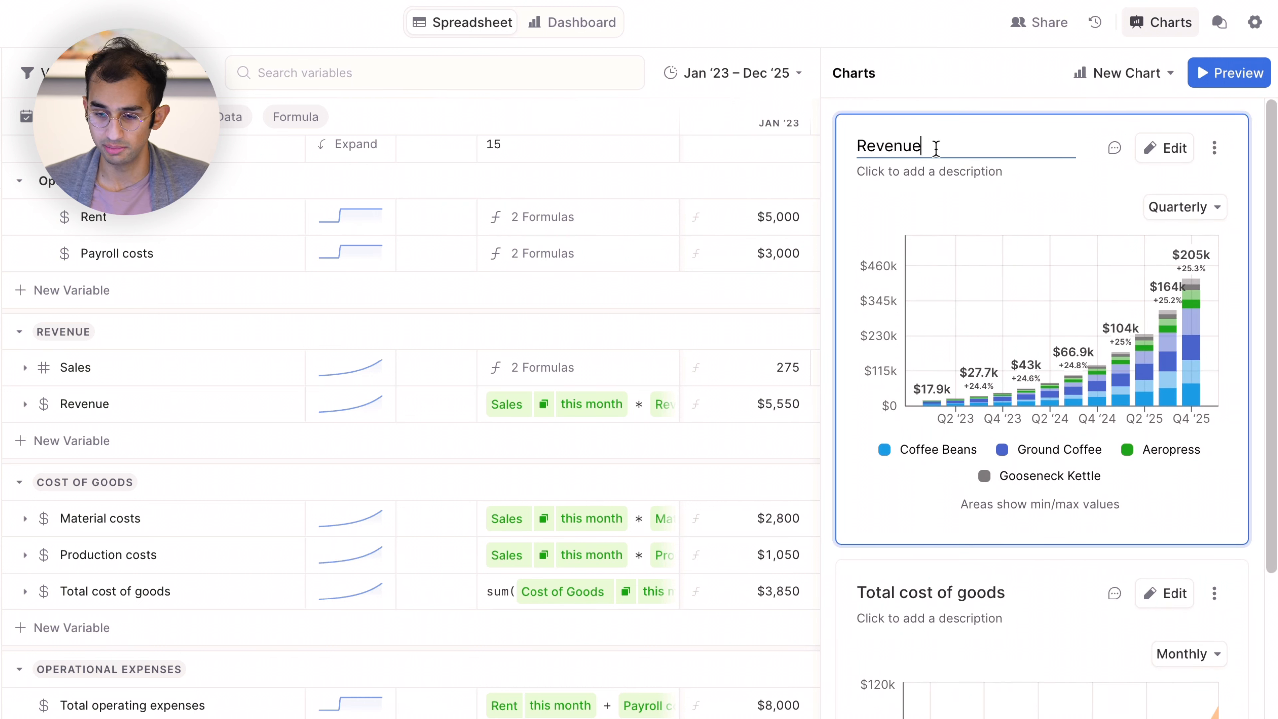
{"action": "type", "text": "by Product"}
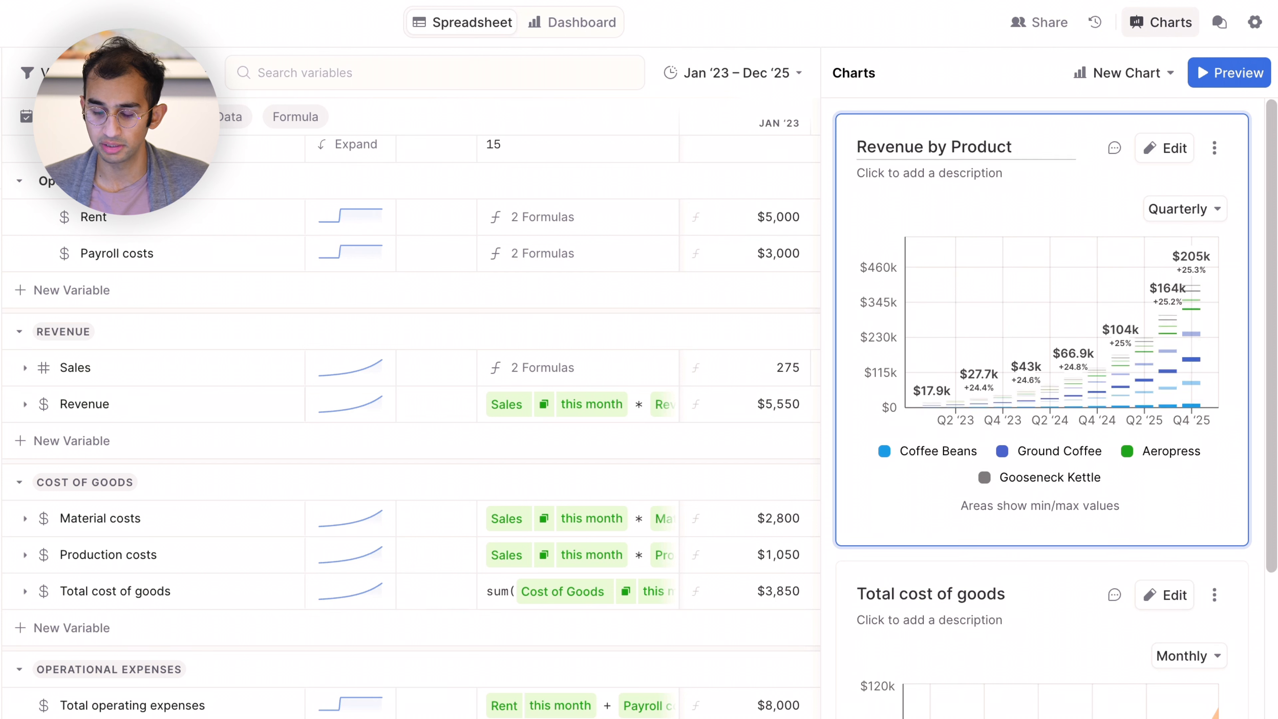
Add the description "This shows how we're doing across our products" to the Revenue by Product chart.
{"action": "left_click", "coordinate": [925, 173]}
{"action": "type", "text": "This sh"}
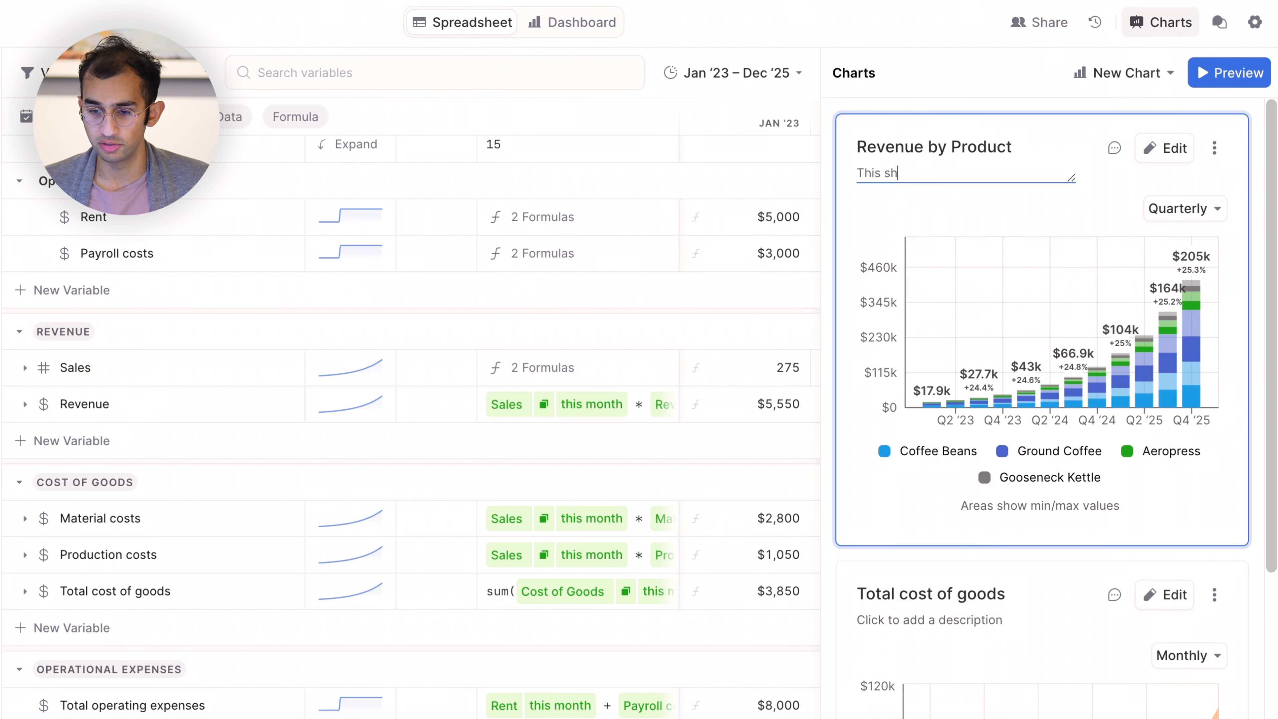
{"action": "type", "text": "ows how "}
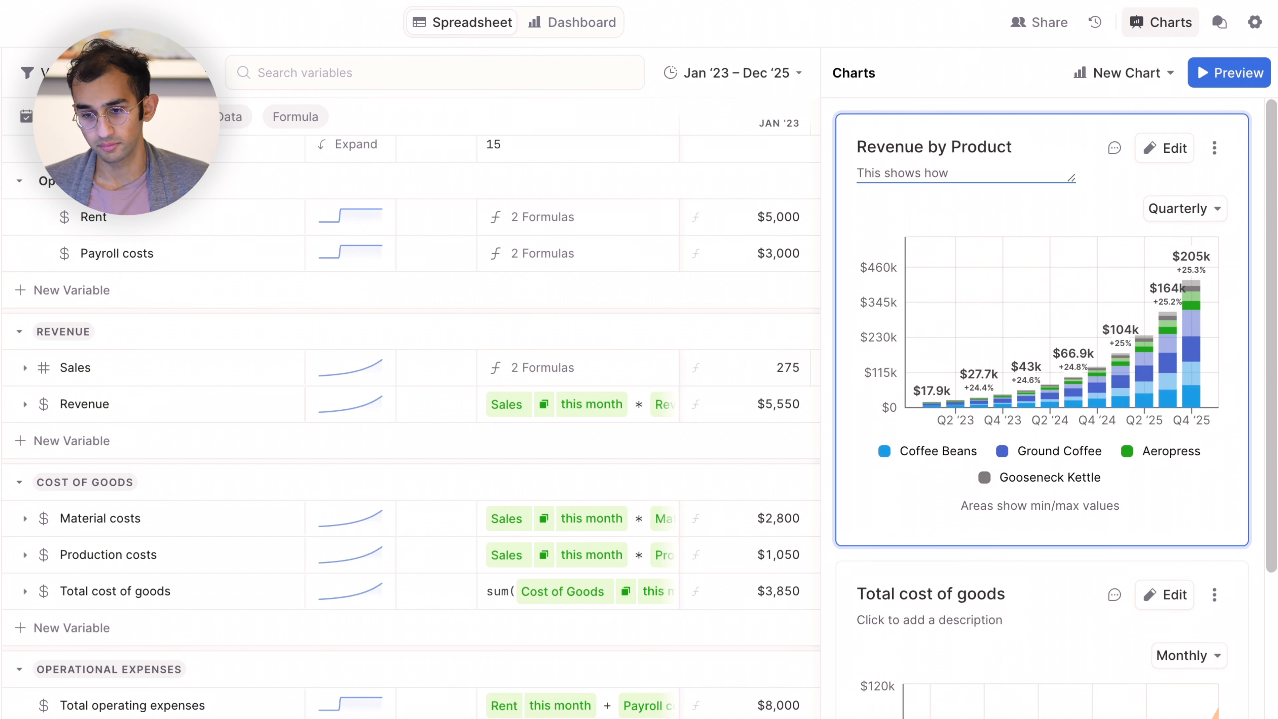
{"action": "type", "text": "we're doing across "}
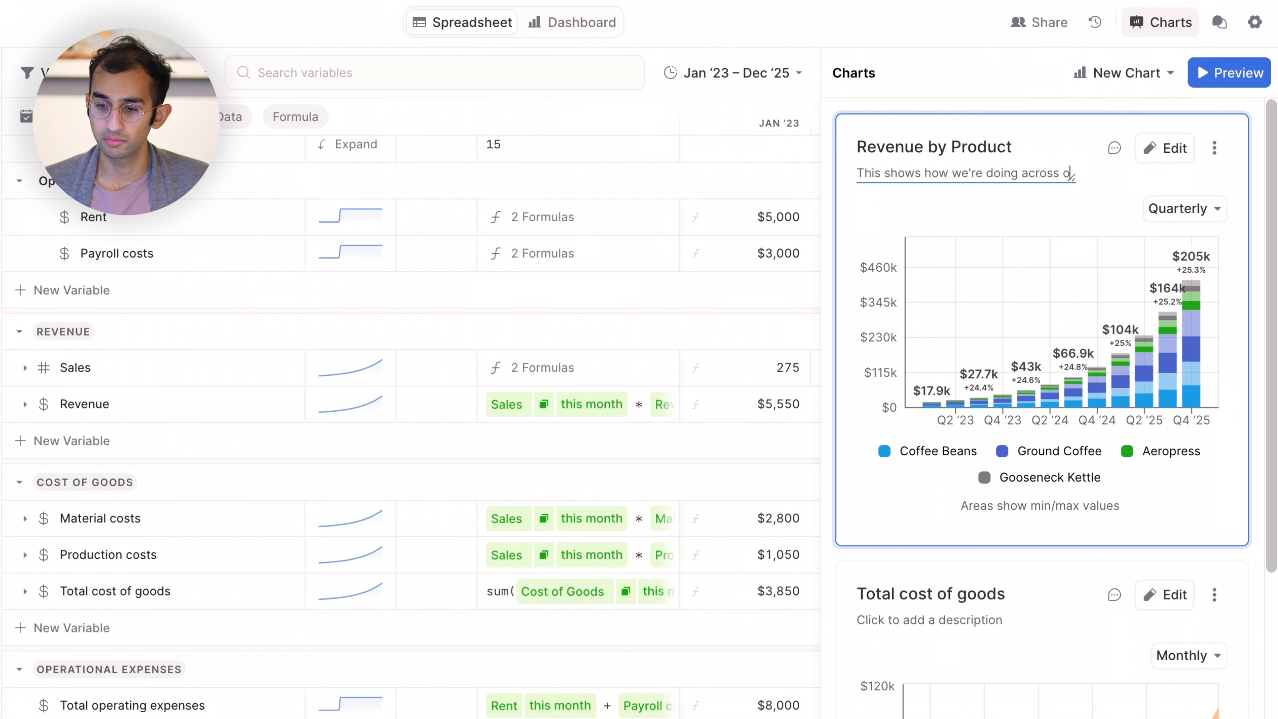
{"action": "type", "text": "our products"}
{"action": "key", "text": "Return"}
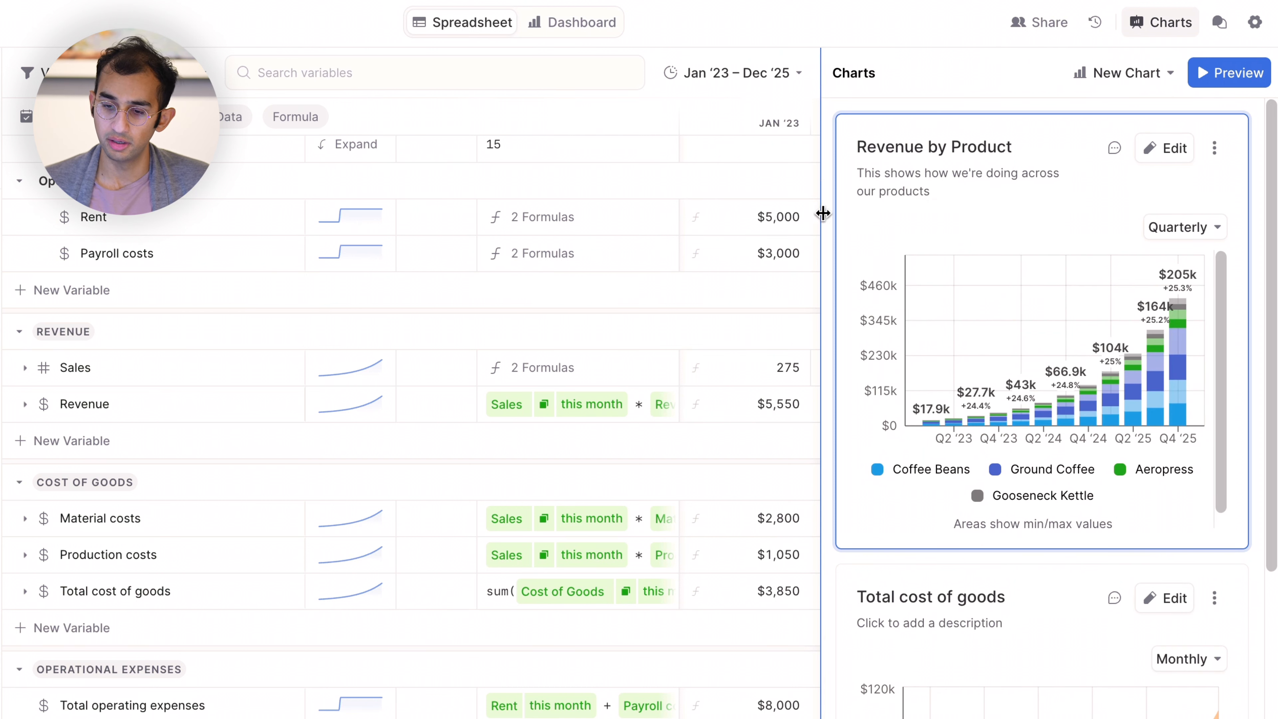
Rename the Pivot Table chart as "Summary table".
{"action": "scroll", "coordinate": [881, 414], "scroll_direction": "down", "scroll_amount": 10}
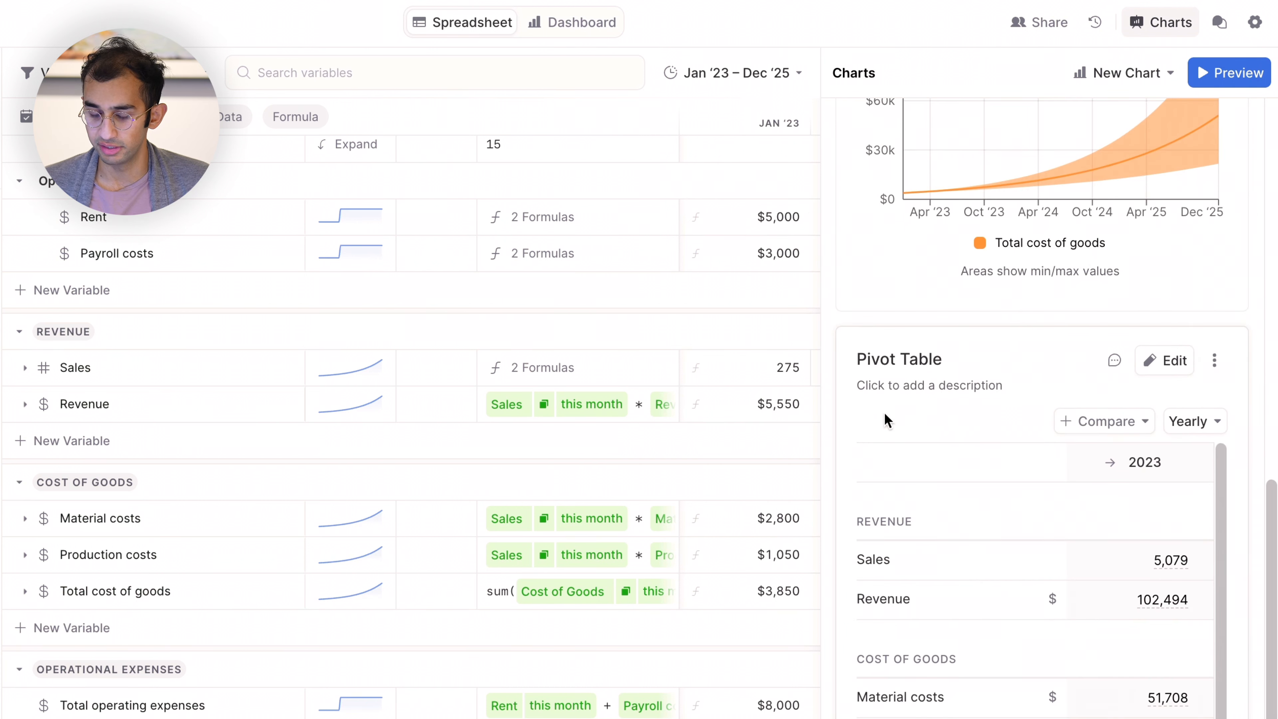
{"action": "left_click", "coordinate": [904, 359]}
{"action": "type", "text": "Summary ta"}
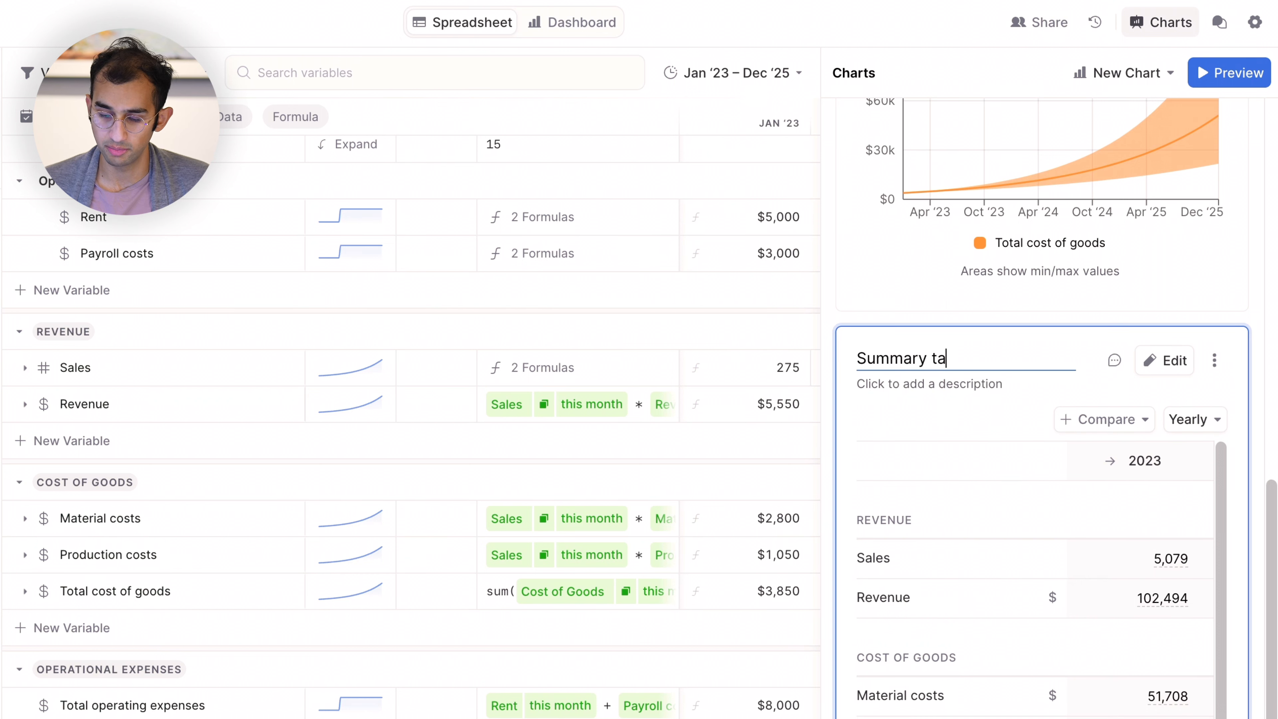
{"action": "type", "text": "ble"}
{"action": "key", "text": "Return"}
{"action": "left_click", "coordinate": [828, 362]}
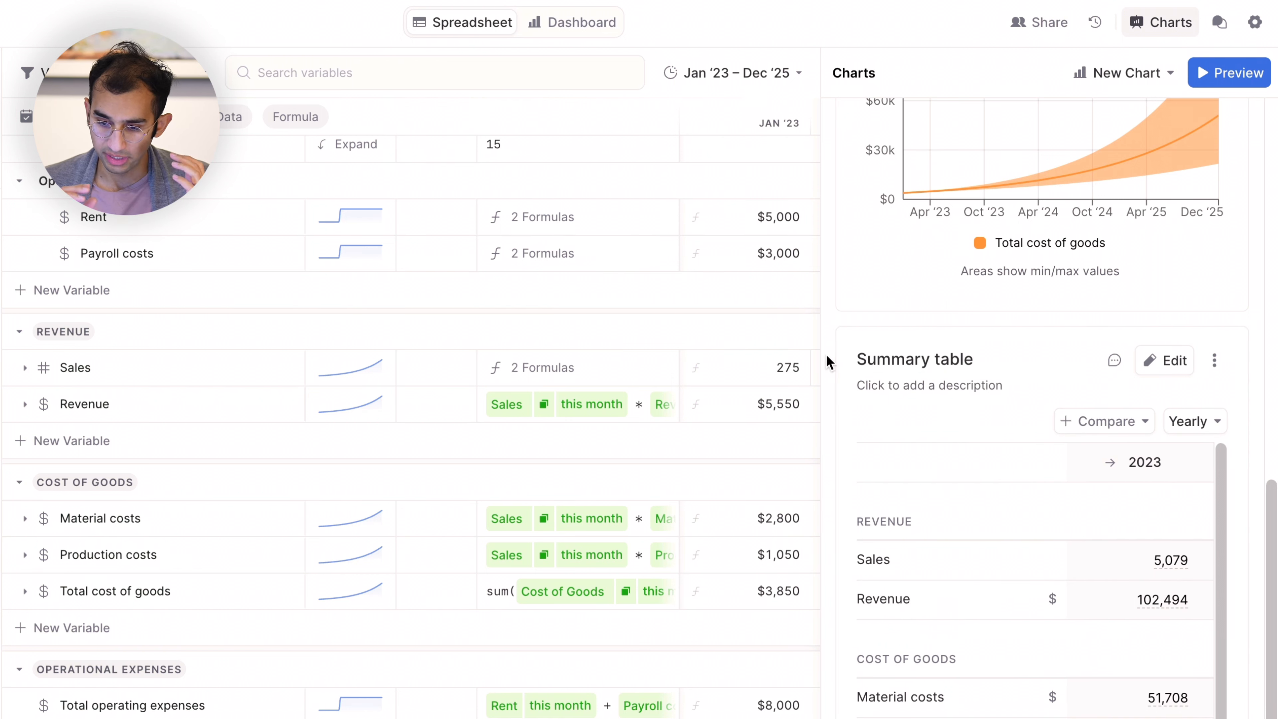
Look over the finished charts, then open the model's dashboard and view the summary table there.
{"action": "scroll", "coordinate": [828, 361], "scroll_direction": "up", "scroll_amount": 10}
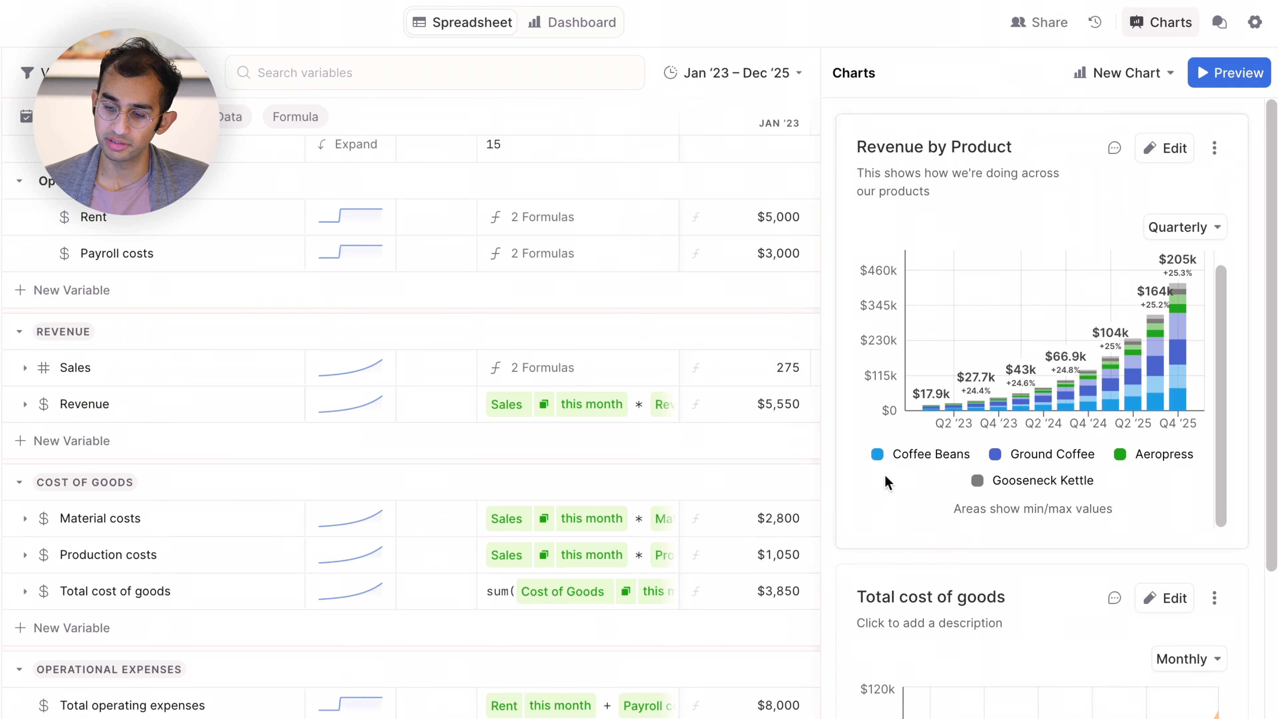
{"action": "scroll", "coordinate": [887, 483], "scroll_direction": "down", "scroll_amount": 10}
{"action": "scroll", "coordinate": [887, 482], "scroll_direction": "up", "scroll_amount": 10}
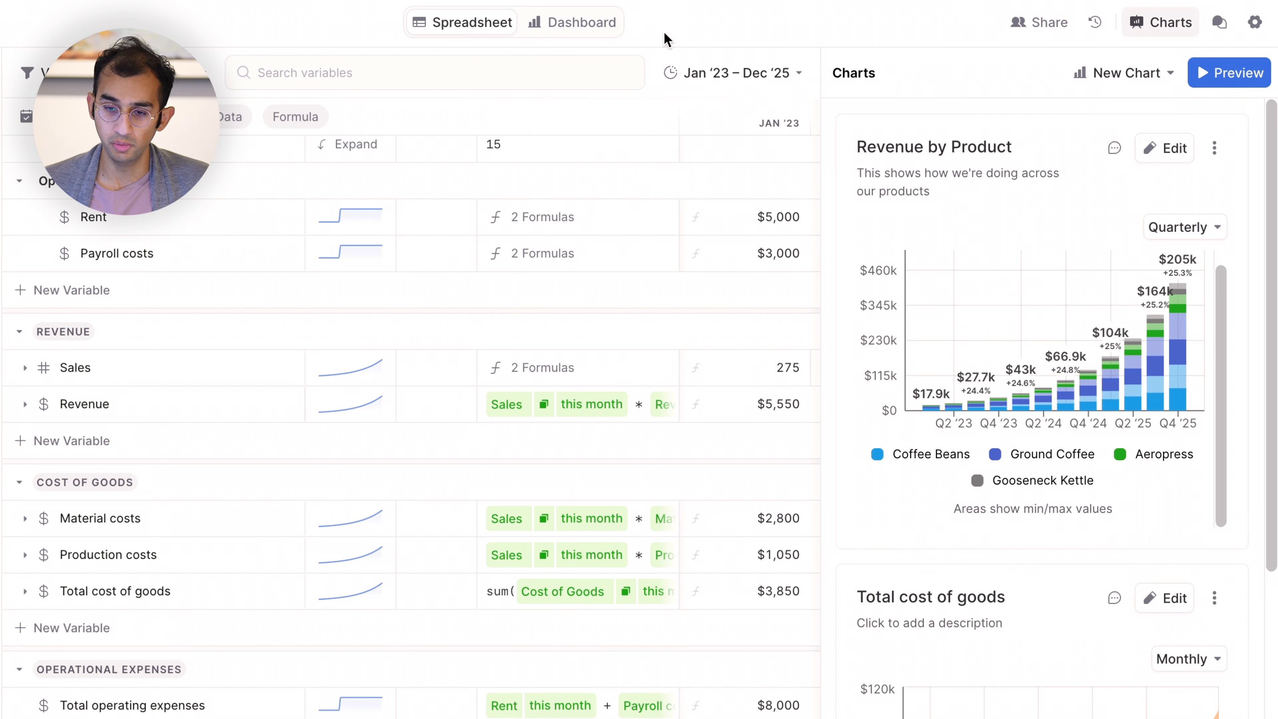
{"action": "left_click", "coordinate": [562, 25]}
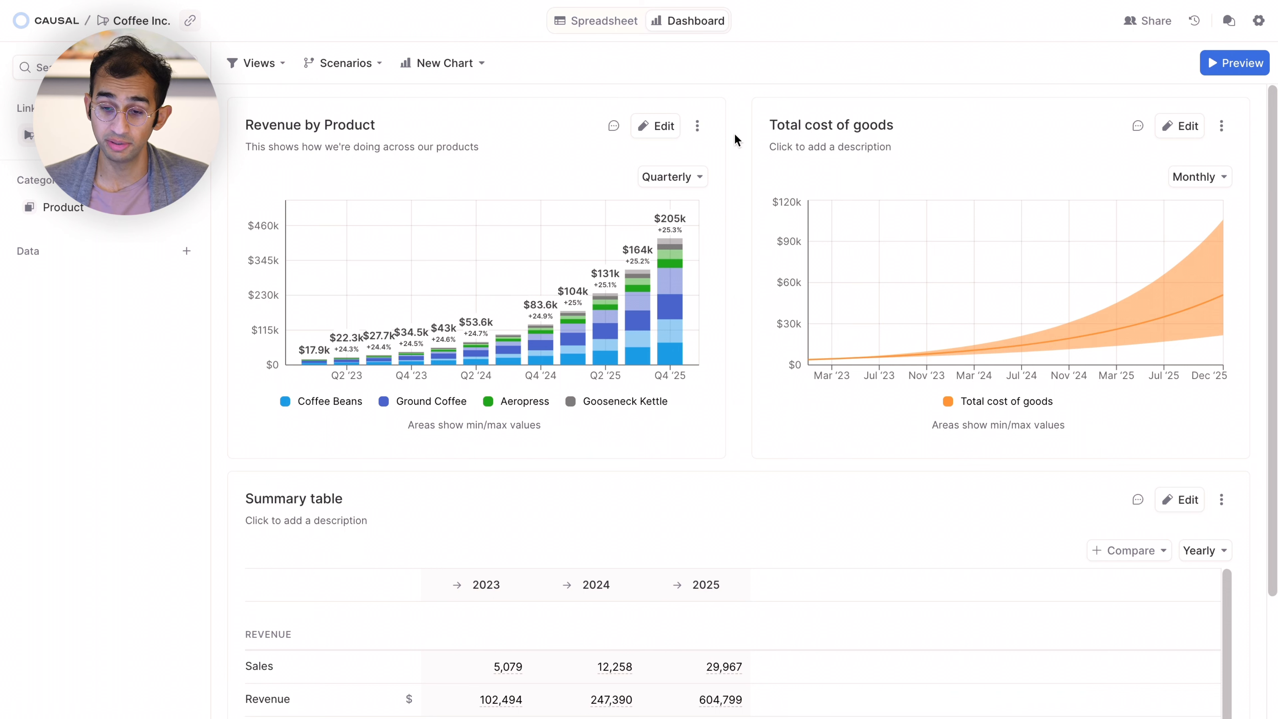
{"action": "scroll", "coordinate": [563, 317], "scroll_direction": "down", "scroll_amount": 5}
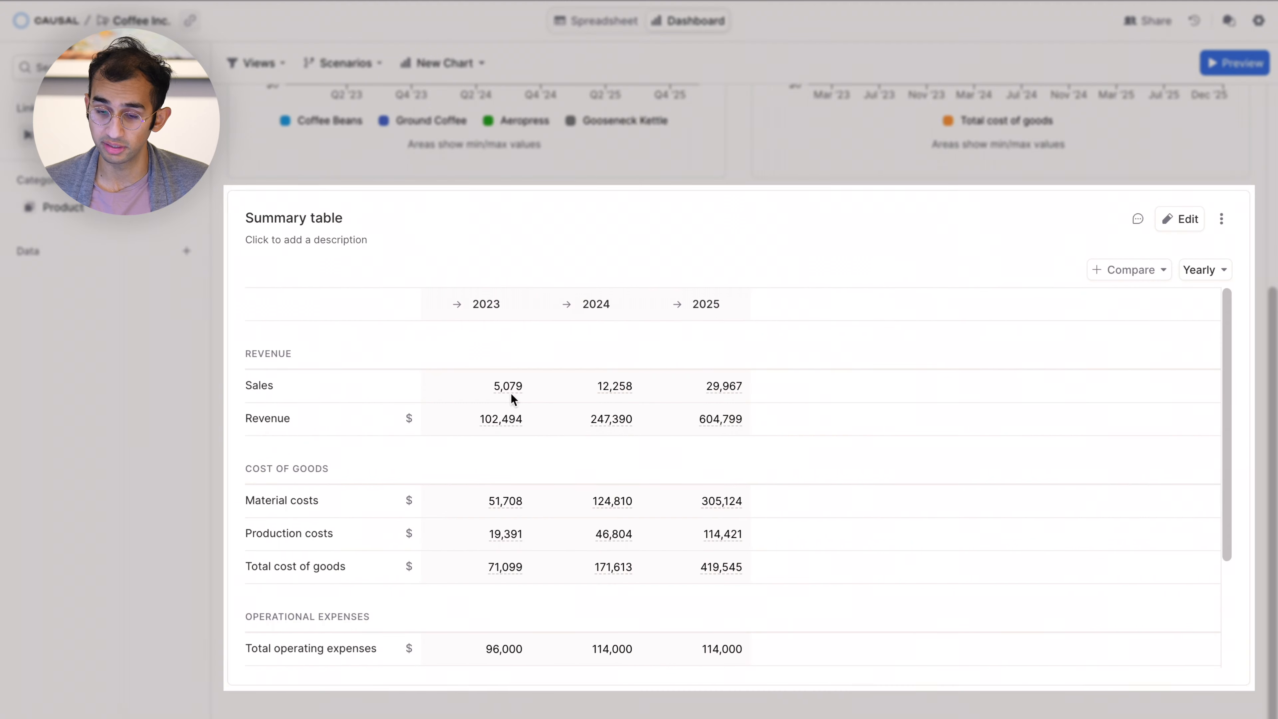
Swap the two upper dashboard charts so that Total cost of goods comes before Revenue by Product.
{"action": "scroll", "coordinate": [710, 285], "scroll_direction": "up", "scroll_amount": 5}
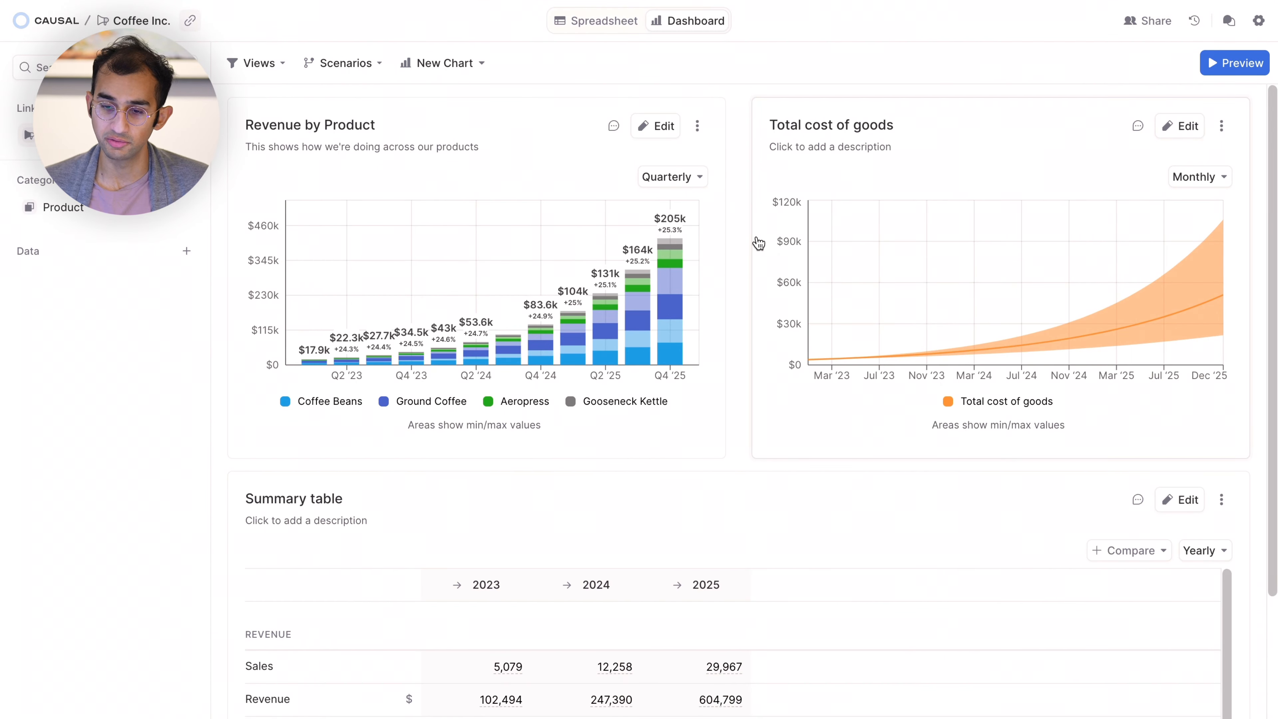
{"action": "left_click_drag", "start_coordinate": [861, 192], "coordinate": [374, 193]}
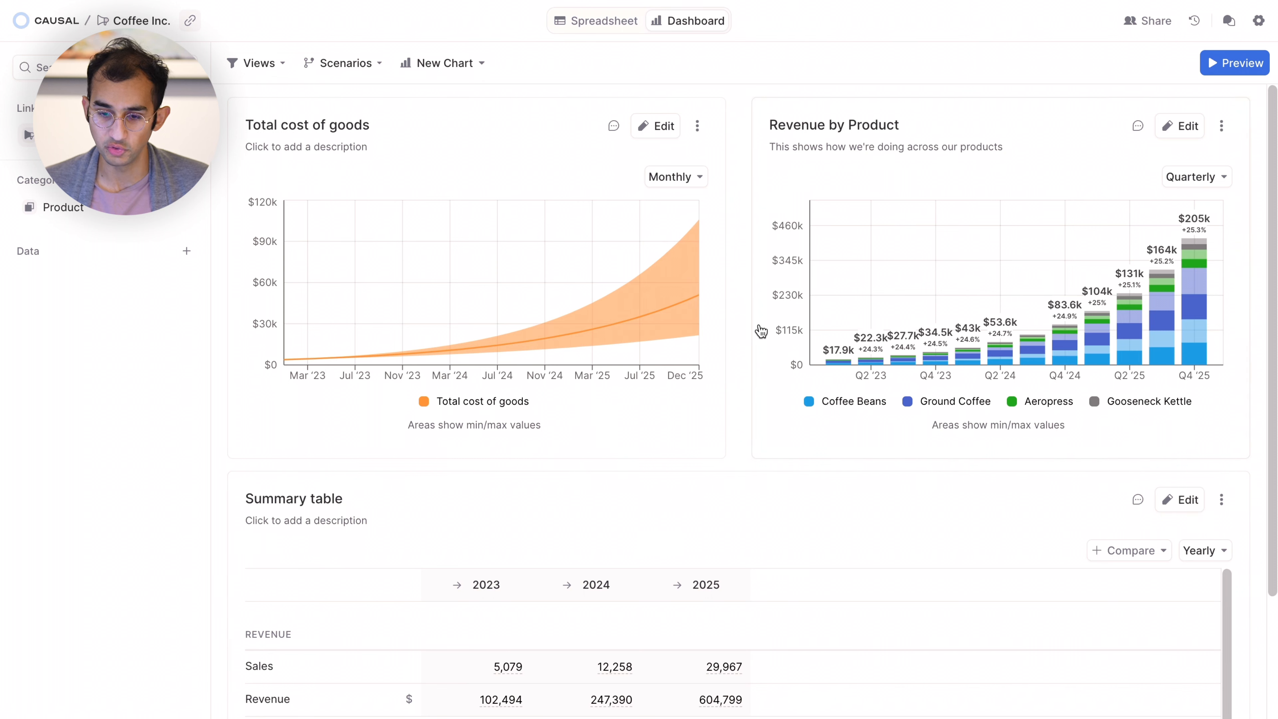
Show the summary table by quarter only, turning on the Quarterly time period and turning off Yearly.
{"action": "scroll", "coordinate": [749, 352], "scroll_direction": "down", "scroll_amount": 5}
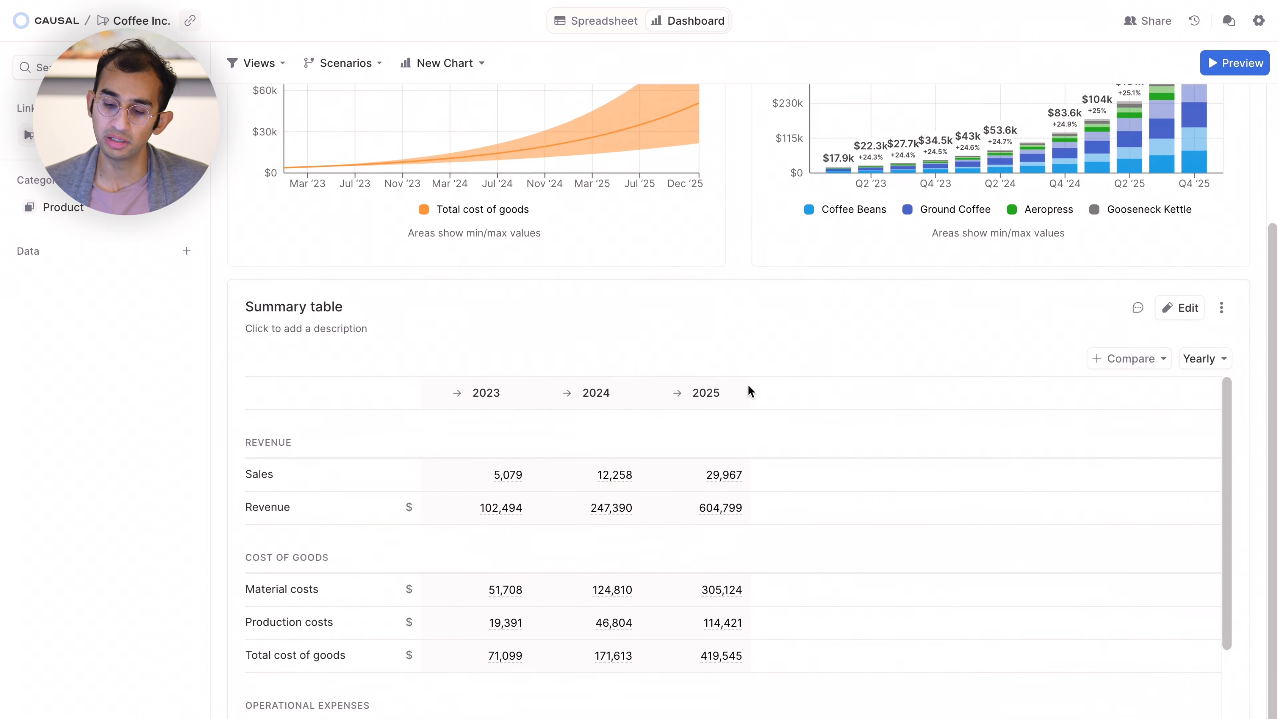
{"action": "scroll", "coordinate": [802, 451], "scroll_direction": "up", "scroll_amount": 1}
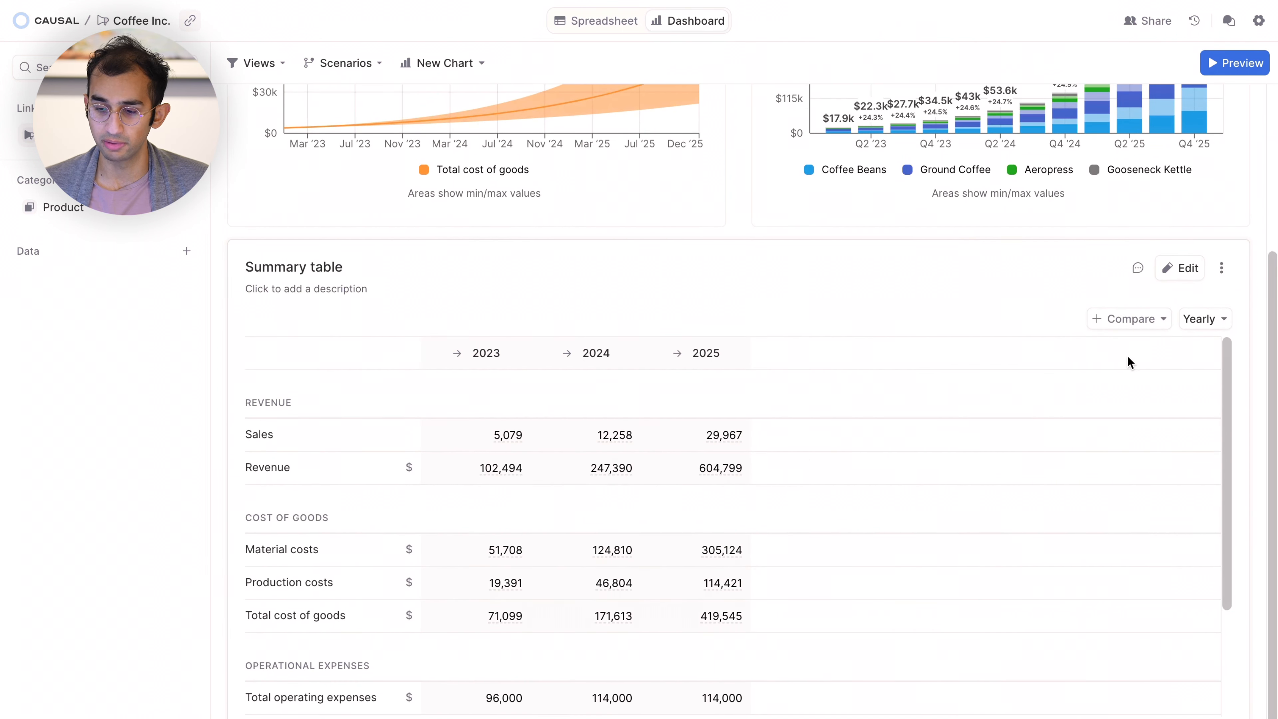
{"action": "left_click", "coordinate": [1211, 322]}
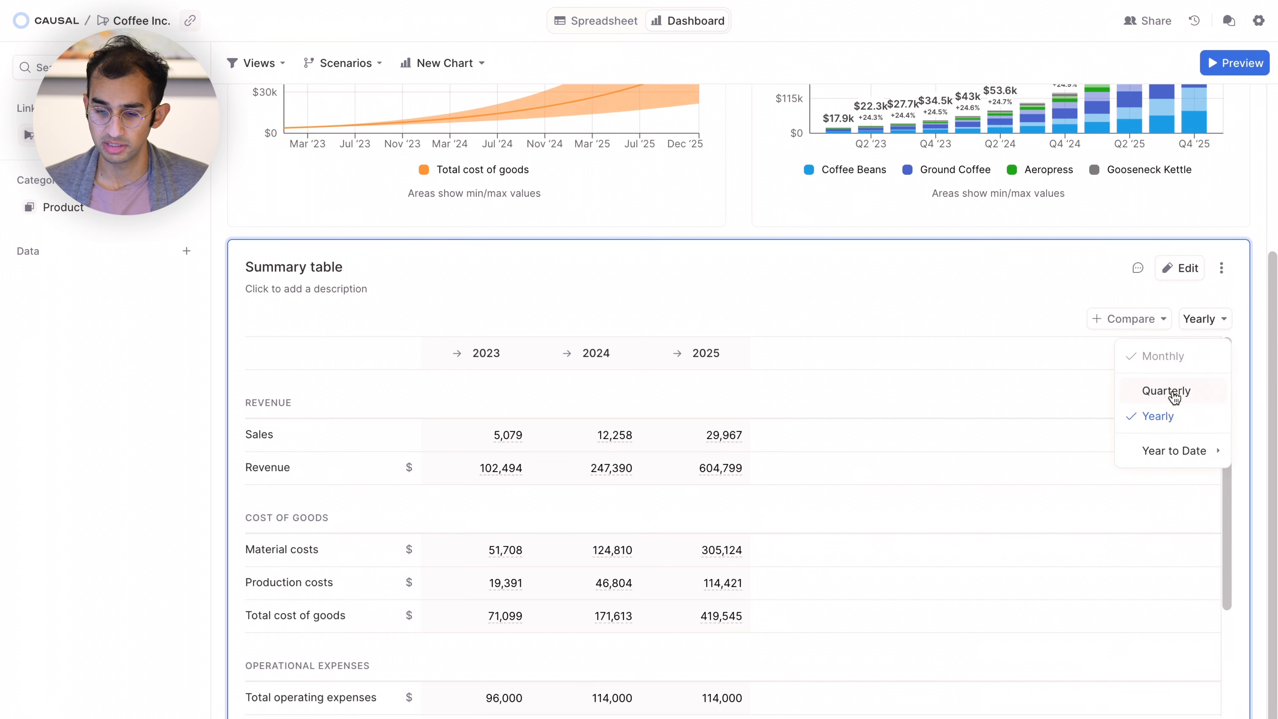
{"action": "left_click", "coordinate": [1174, 397]}
{"action": "left_click", "coordinate": [1203, 320]}
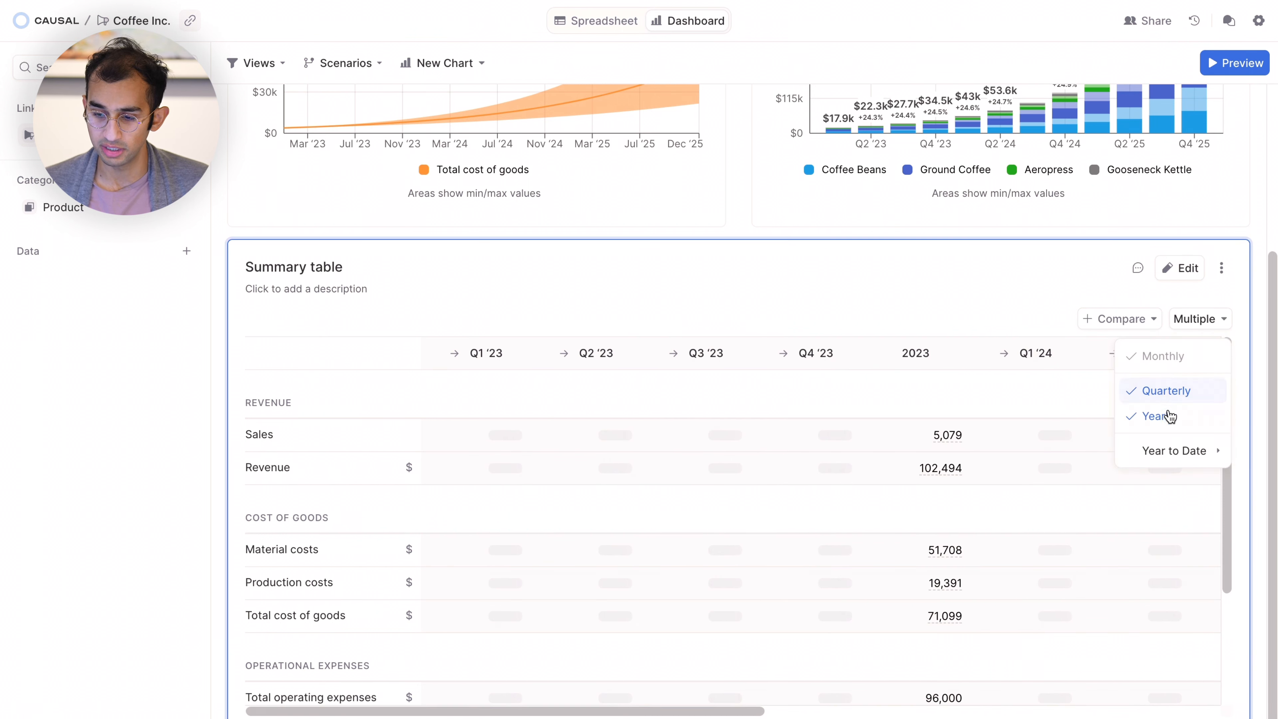
{"action": "left_click", "coordinate": [1166, 420]}
{"action": "left_click", "coordinate": [1207, 322]}
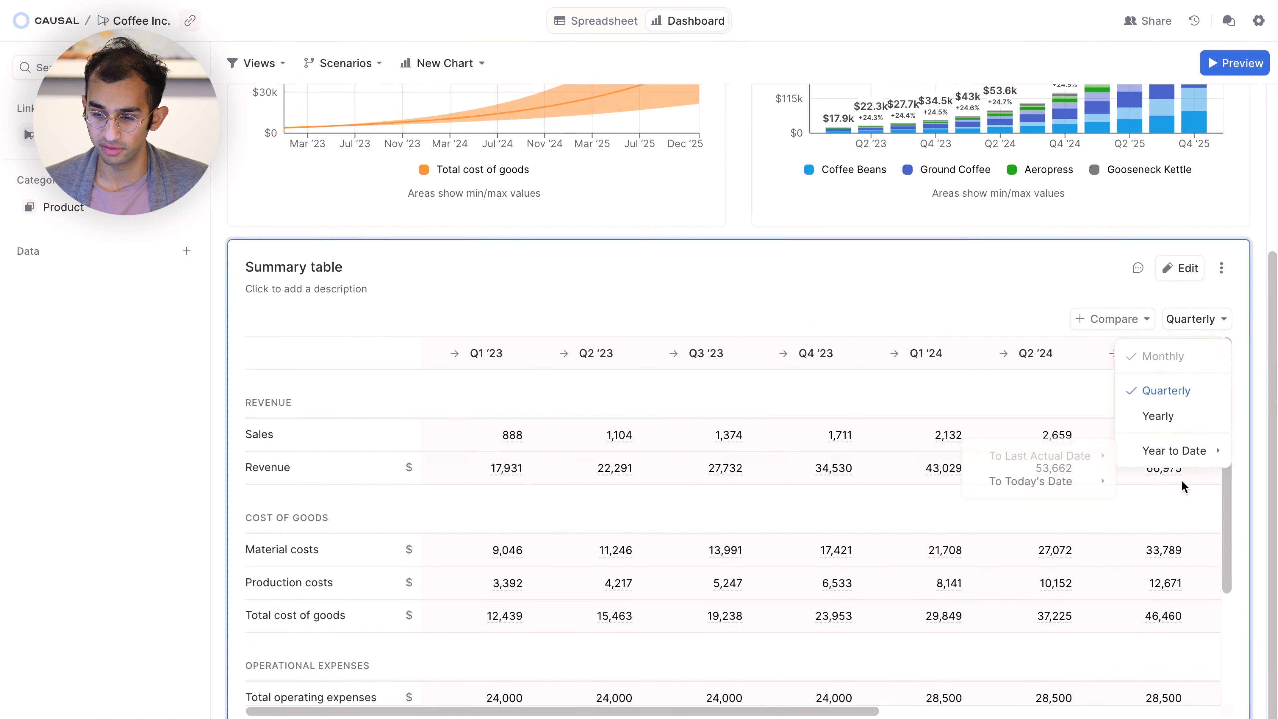
{"action": "left_click", "coordinate": [1254, 323]}
Set the summary table's comparison to Last month and check it by temporarily expanding the Q2 '24 column into months.
{"action": "left_click", "coordinate": [1132, 319]}
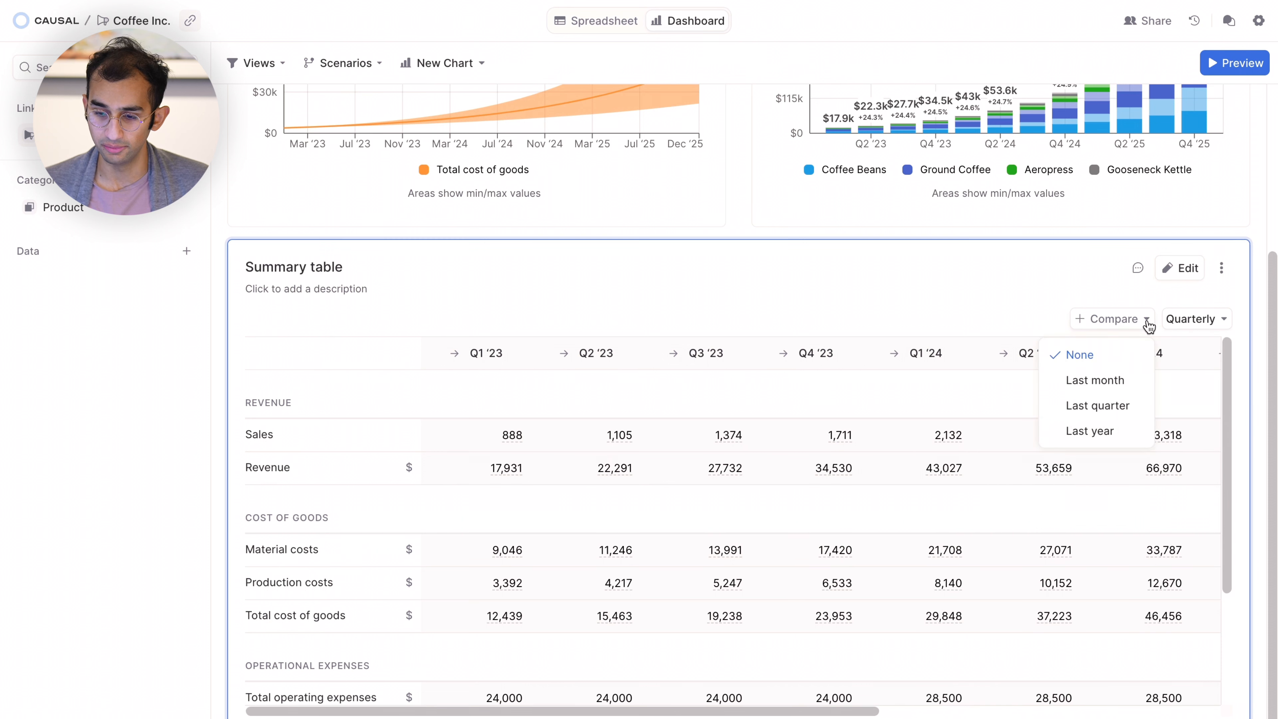
{"action": "left_click", "coordinate": [1120, 383]}
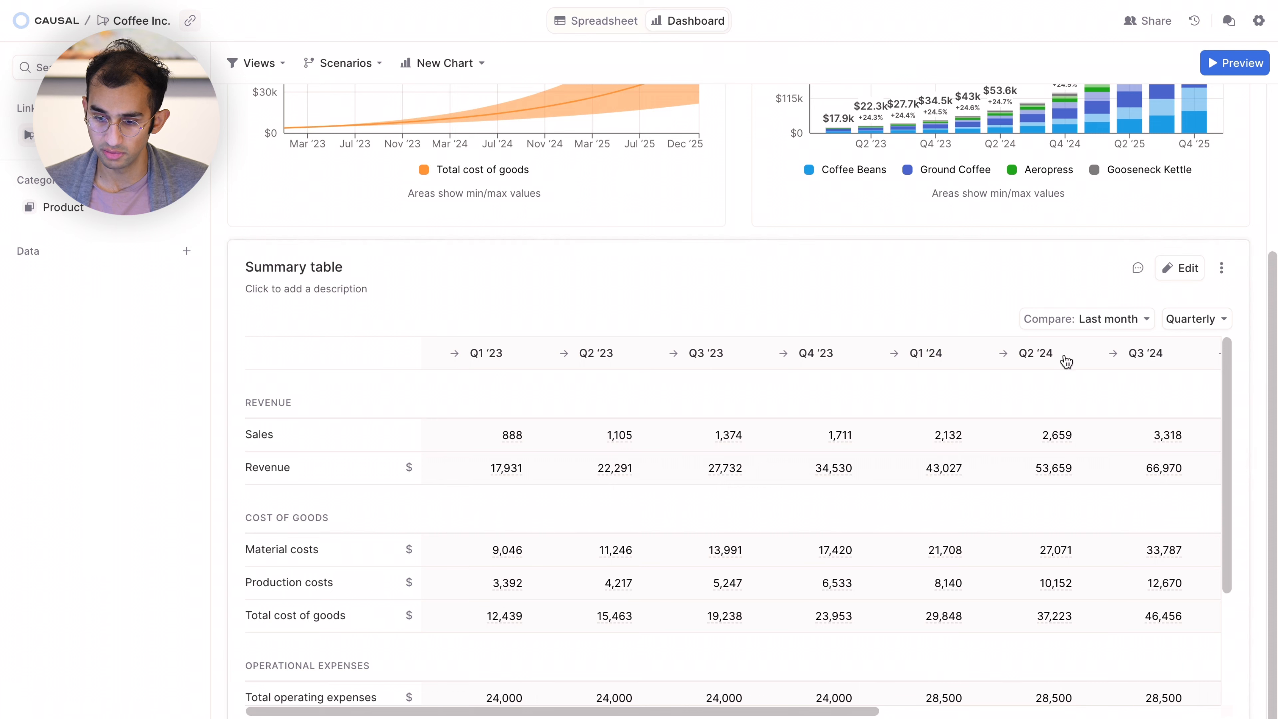
{"action": "left_click", "coordinate": [1062, 359]}
{"action": "scroll", "coordinate": [1064, 410], "scroll_direction": "right", "scroll_amount": 8}
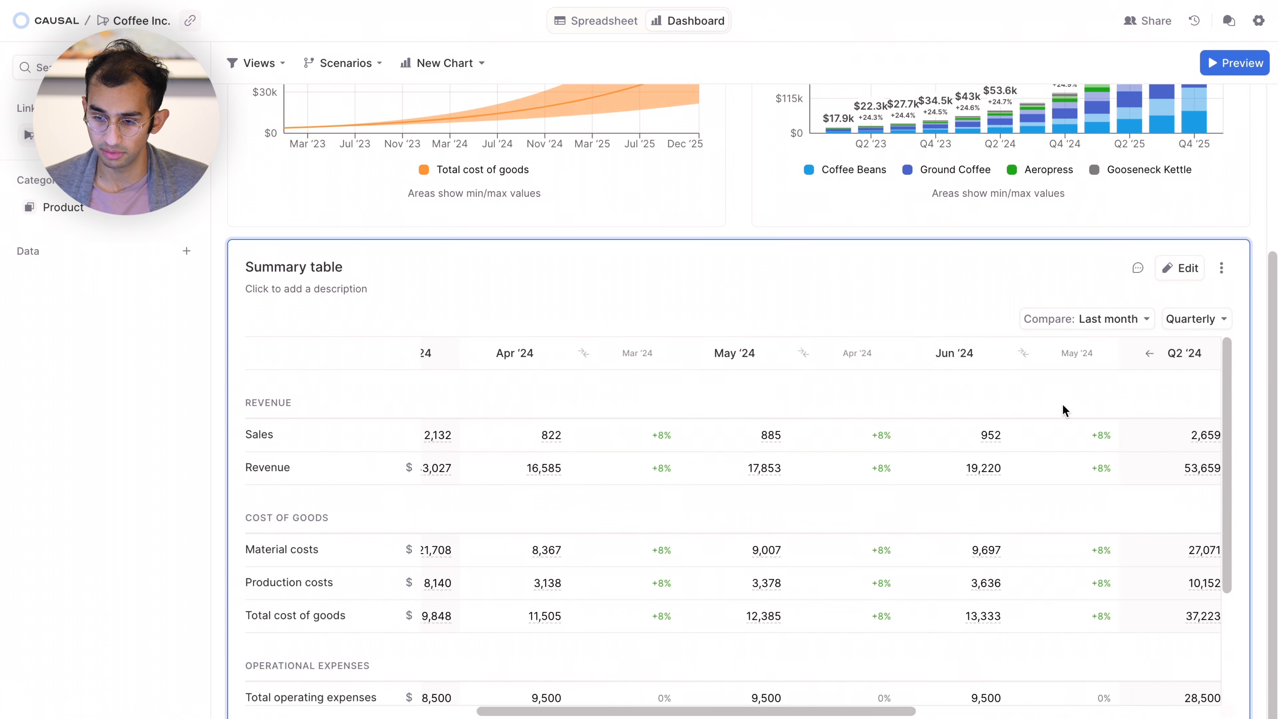
{"action": "left_click", "coordinate": [1106, 358]}
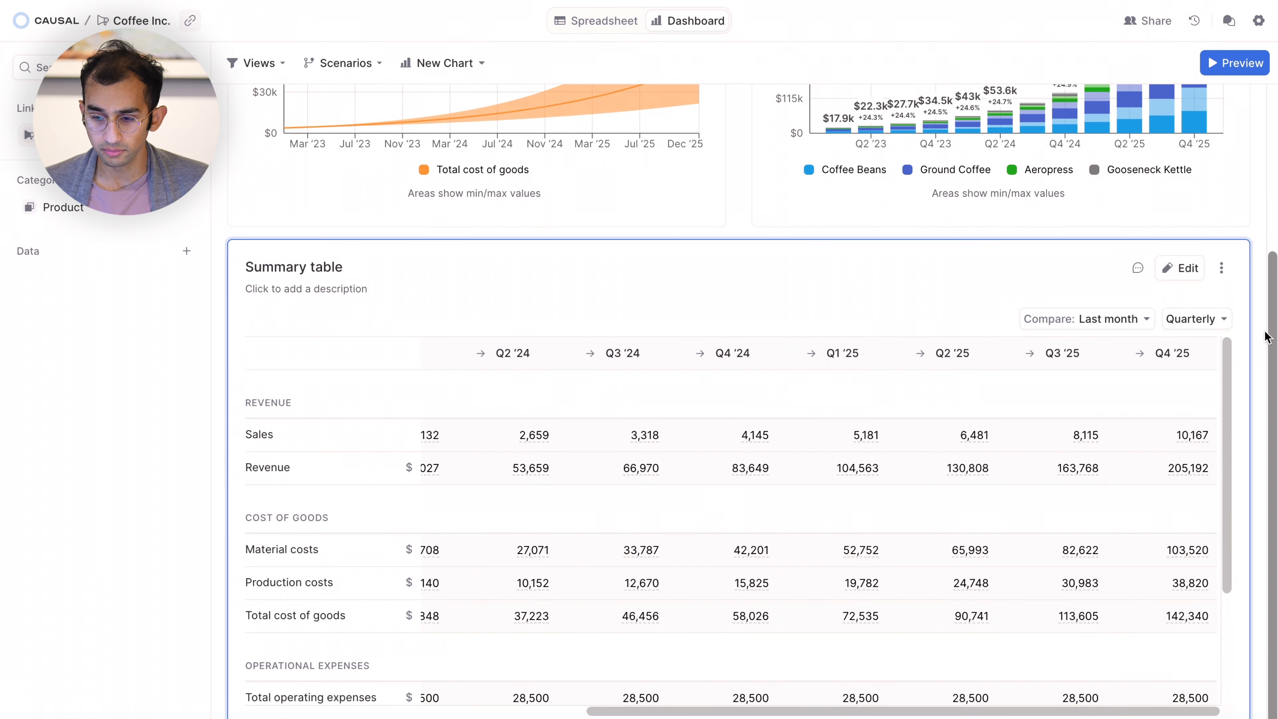
Look through the summary table down to its metrics rows, and return to its first quarters and the upper charts.
{"action": "scroll", "coordinate": [1258, 470], "scroll_direction": "down", "scroll_amount": 1}
{"action": "left_click_drag", "start_coordinate": [1065, 694], "coordinate": [1065, 718]}
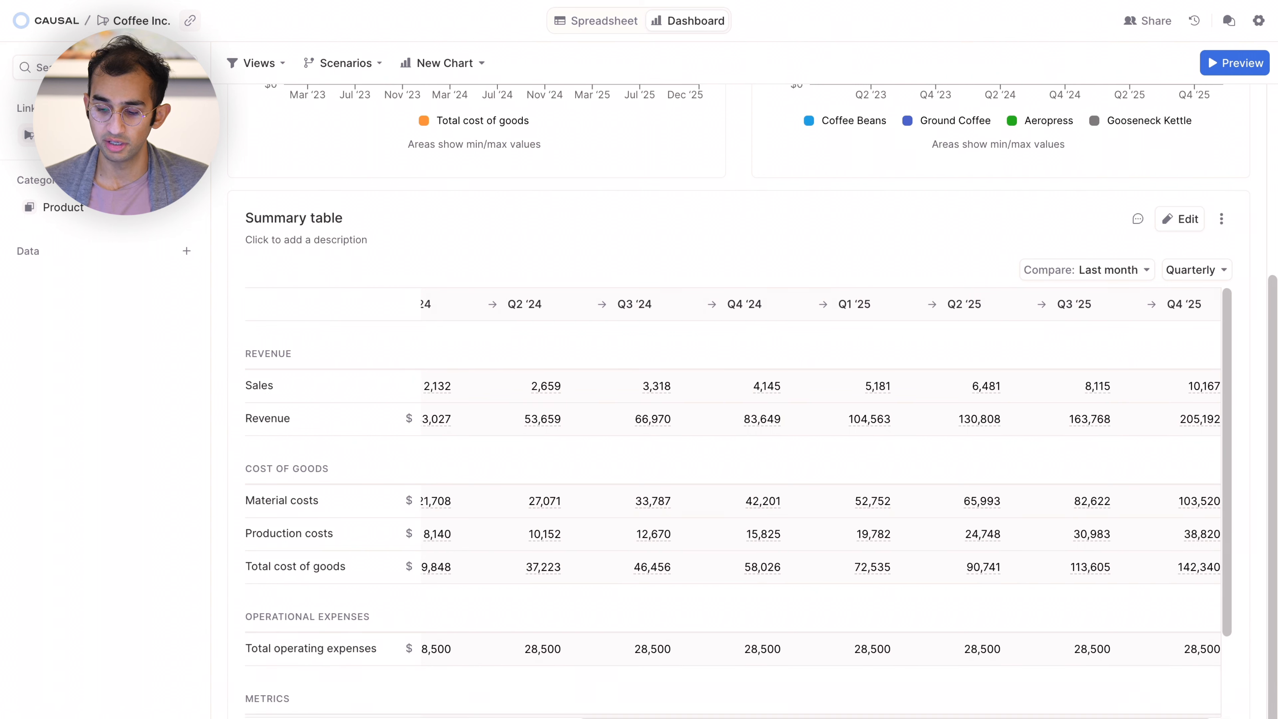
{"action": "scroll", "coordinate": [1155, 607], "scroll_direction": "down", "scroll_amount": 1}
{"action": "scroll", "coordinate": [1091, 707], "scroll_direction": "down", "scroll_amount": 2}
{"action": "left_click_drag", "start_coordinate": [1087, 691], "coordinate": [1087, 718]}
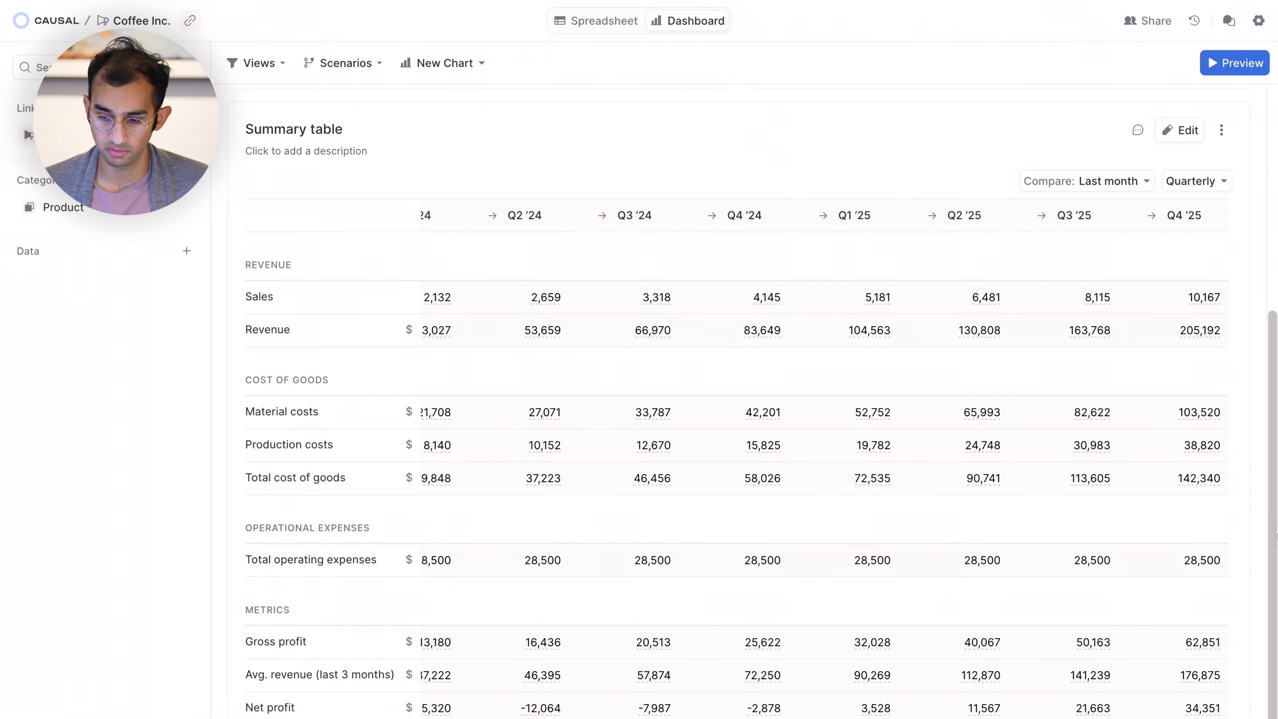
{"action": "scroll", "coordinate": [1067, 554], "scroll_direction": "left", "scroll_amount": 8}
{"action": "scroll", "coordinate": [1068, 554], "scroll_direction": "up", "scroll_amount": 8}
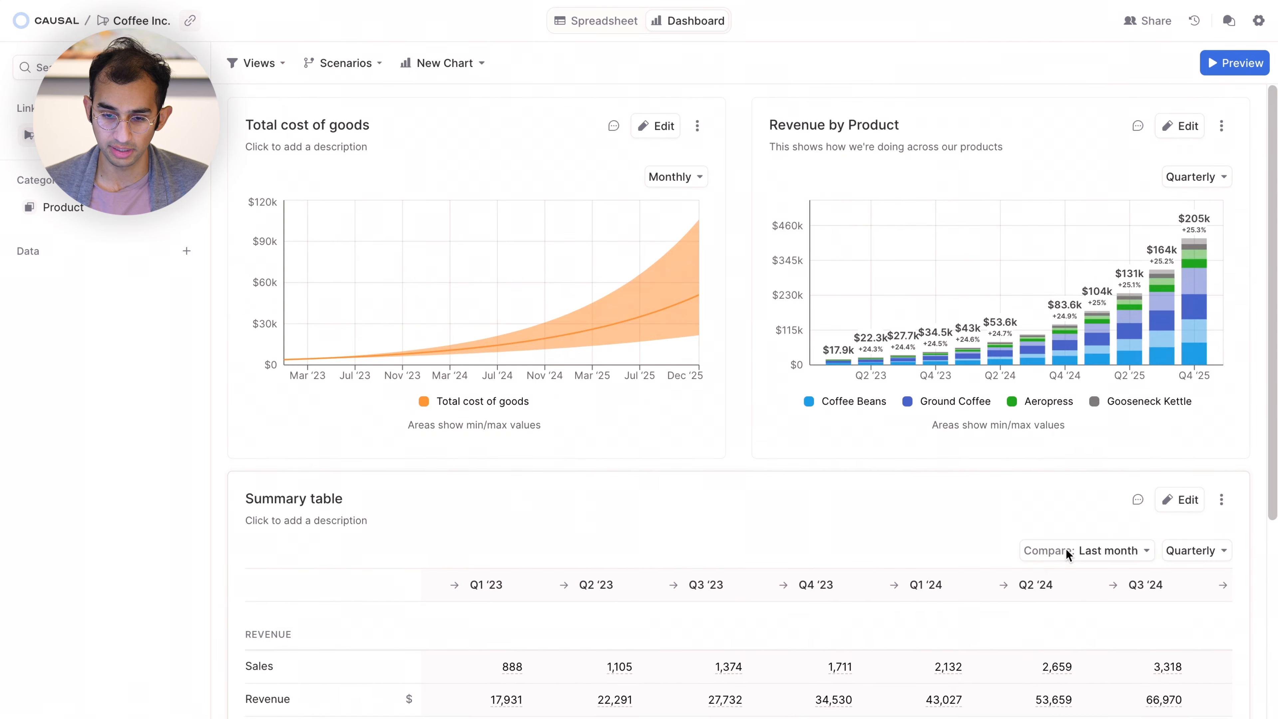
Open the dashboard preview and look through its Revenue assumptions, Cost of goods and Operating expenses inputs, leaving the inputs collapsed.
{"action": "left_click", "coordinate": [1240, 64]}
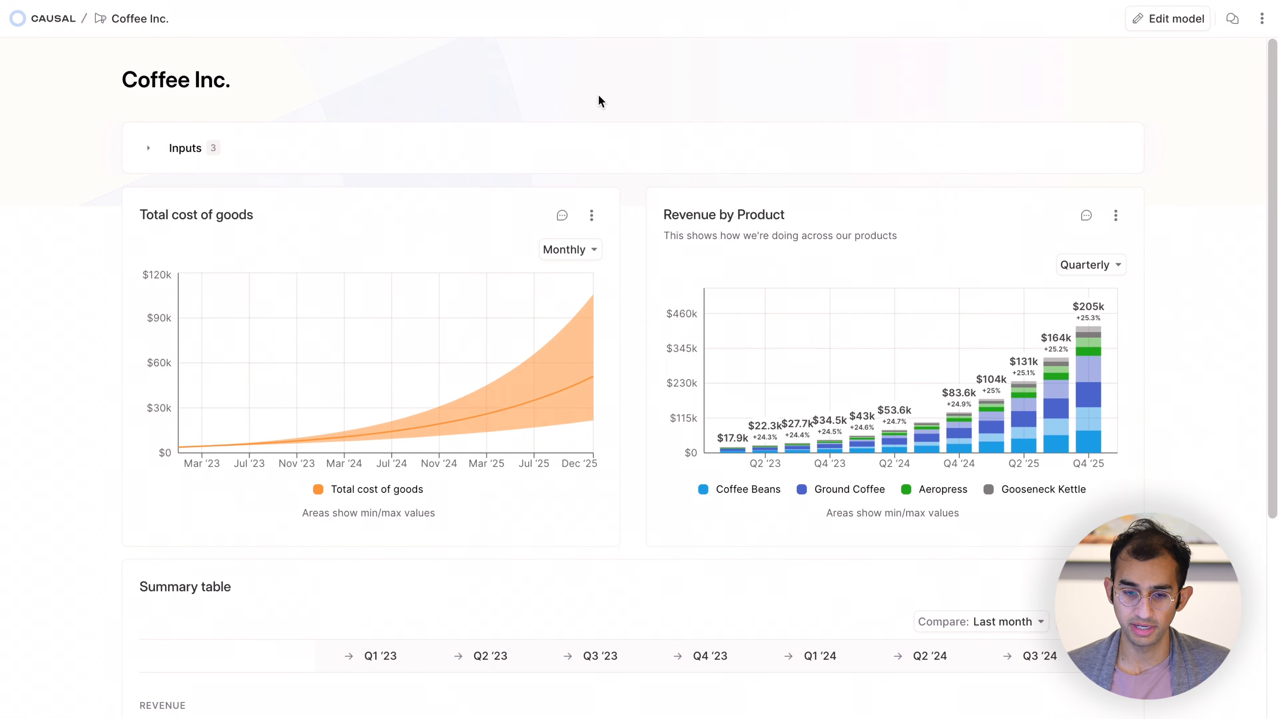
{"action": "left_click", "coordinate": [148, 147]}
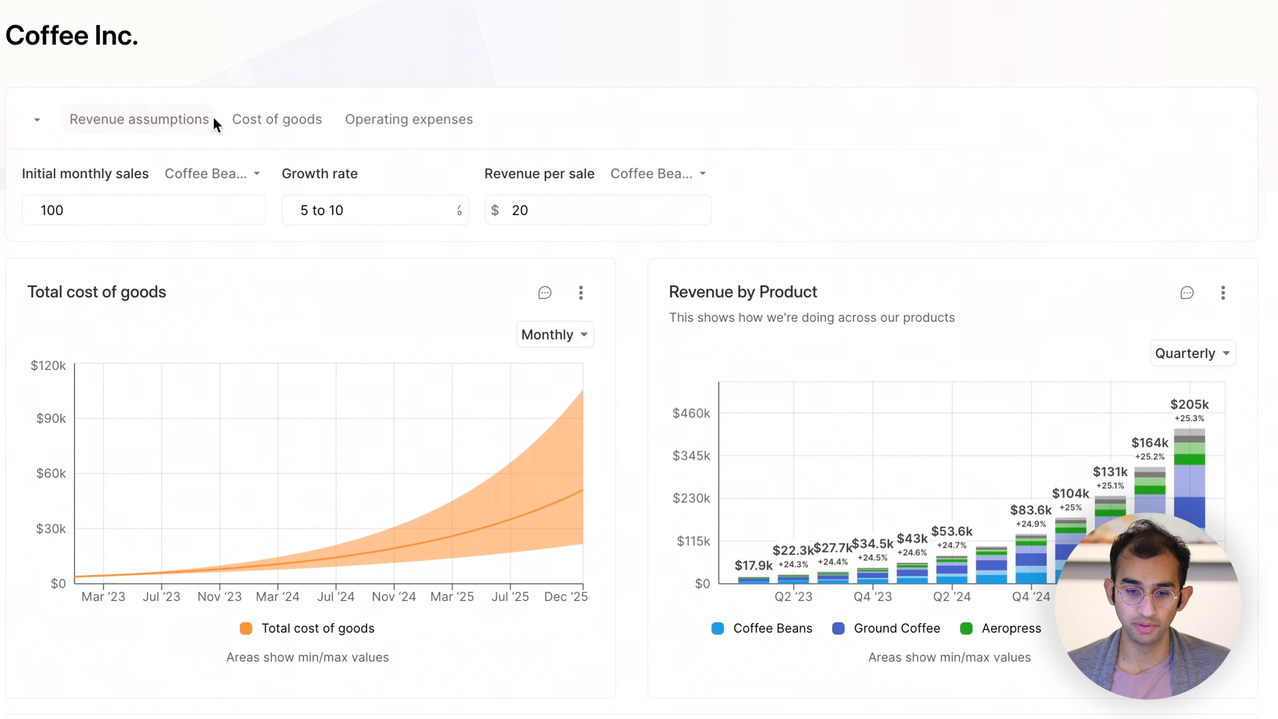
{"action": "left_click", "coordinate": [275, 133]}
{"action": "left_click", "coordinate": [419, 119]}
{"action": "left_click", "coordinate": [136, 135]}
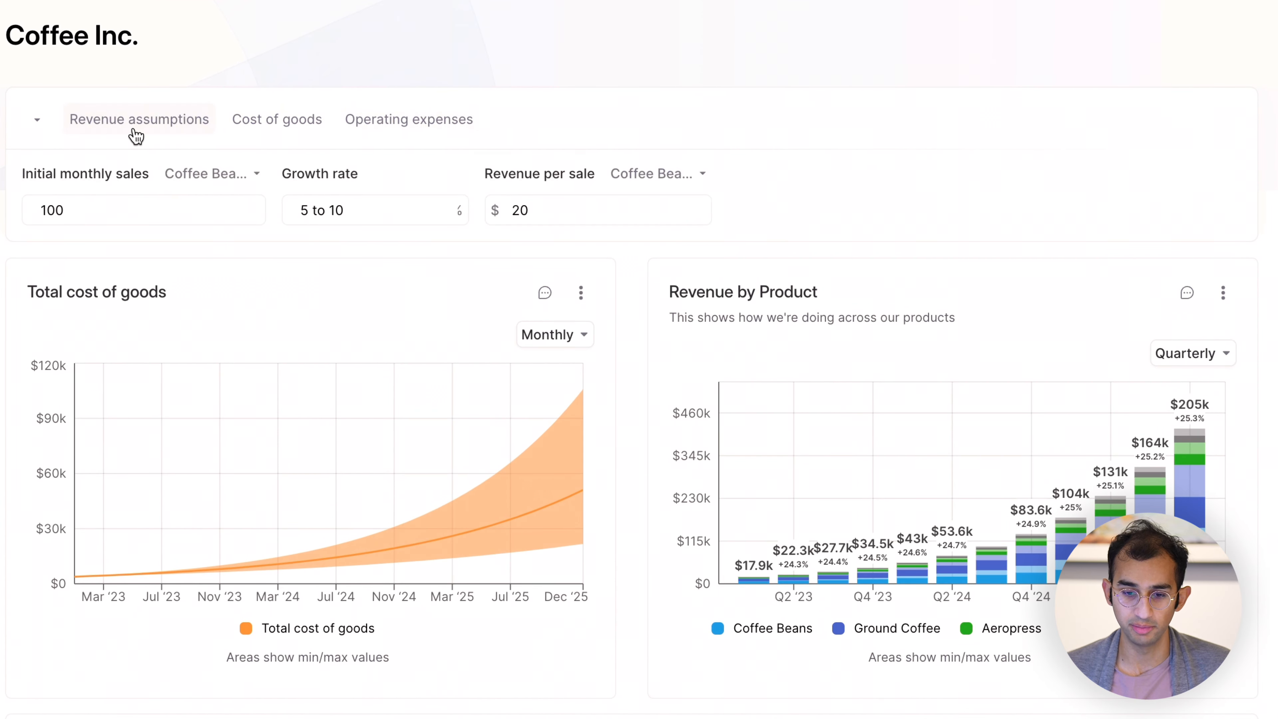
{"action": "left_click", "coordinate": [22, 127]}
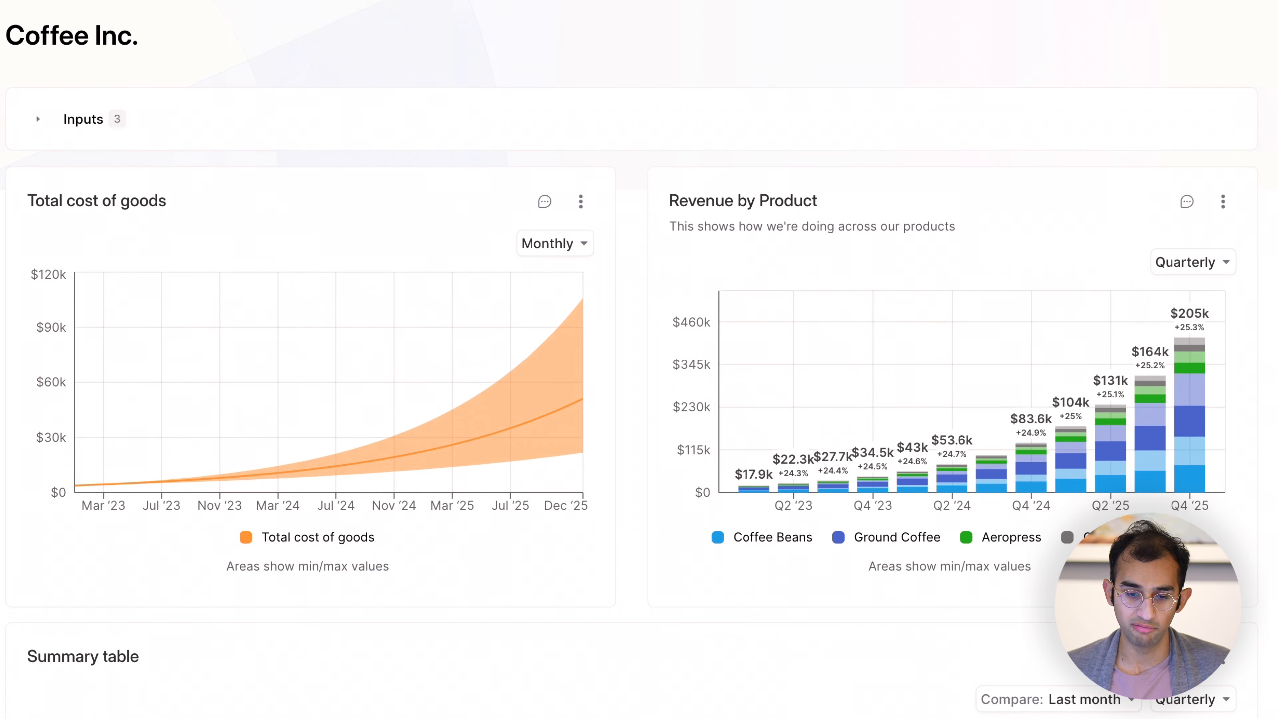
Look over the two charts and the summary table in the dashboard preview.
{"action": "scroll", "coordinate": [952, 282], "scroll_direction": "down", "scroll_amount": 7}
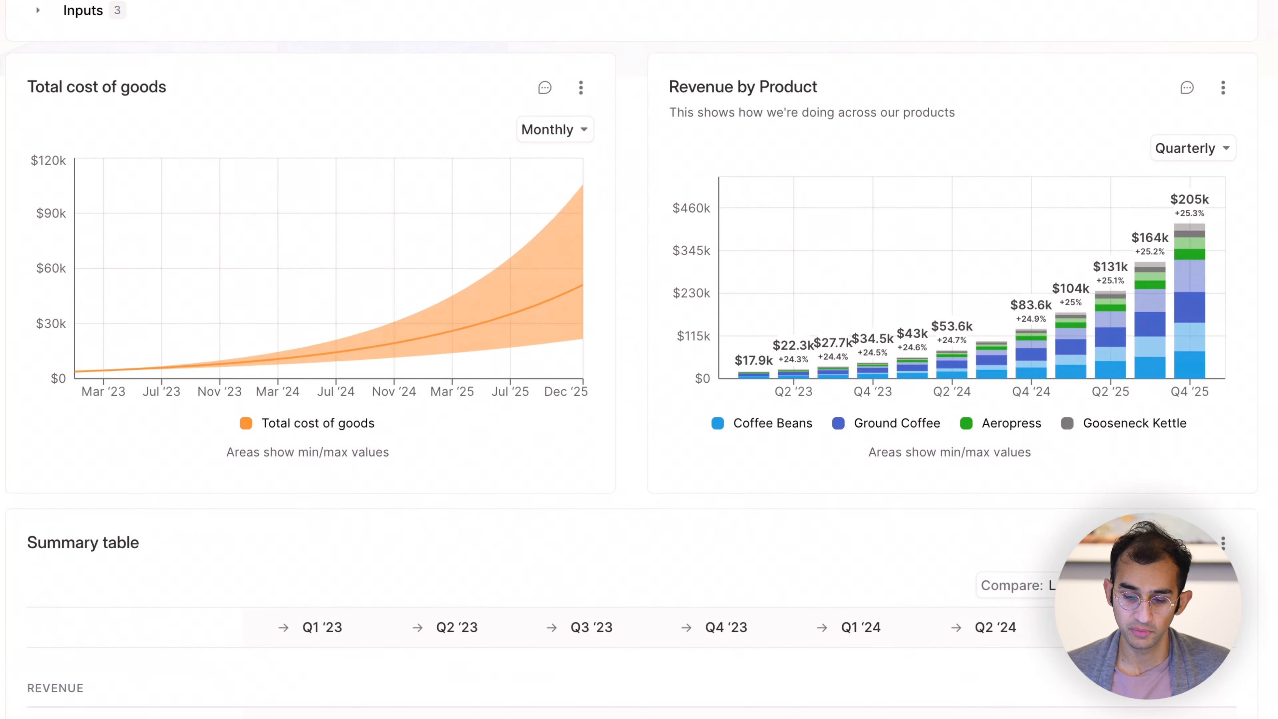
{"action": "scroll", "coordinate": [1180, 251], "scroll_direction": "down", "scroll_amount": 2}
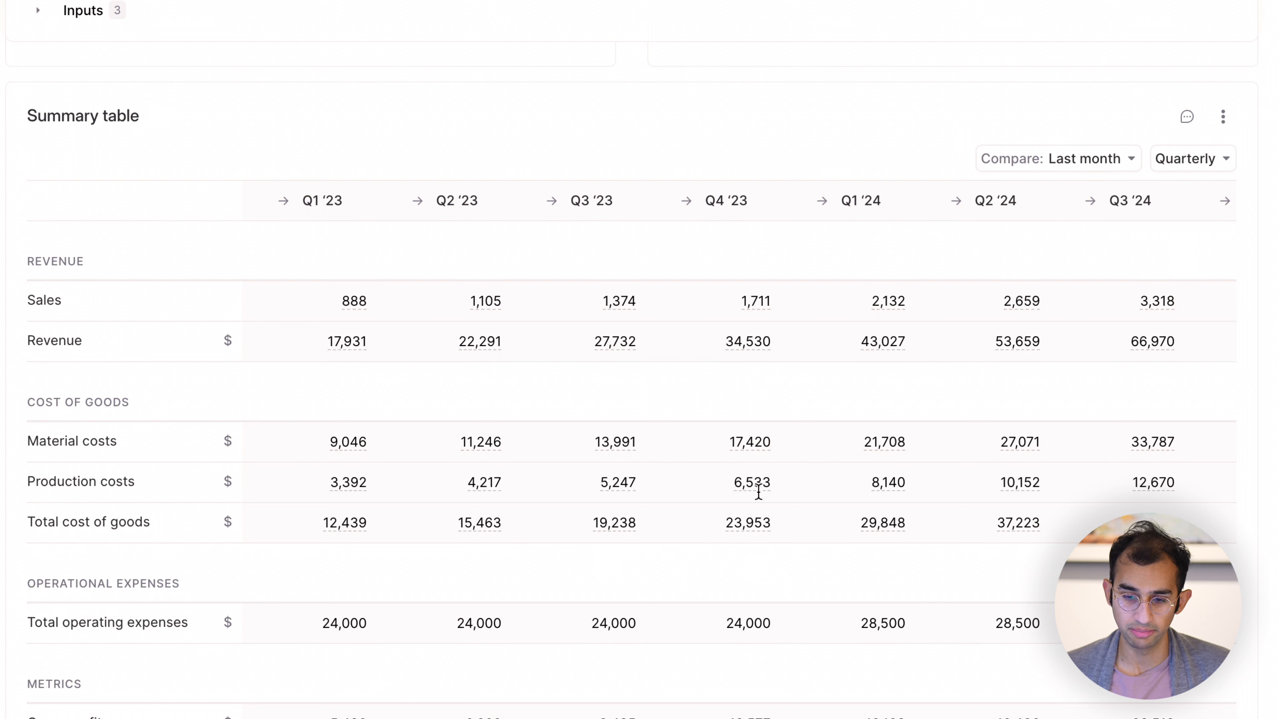
{"action": "scroll", "coordinate": [1059, 348], "scroll_direction": "up", "scroll_amount": 9}
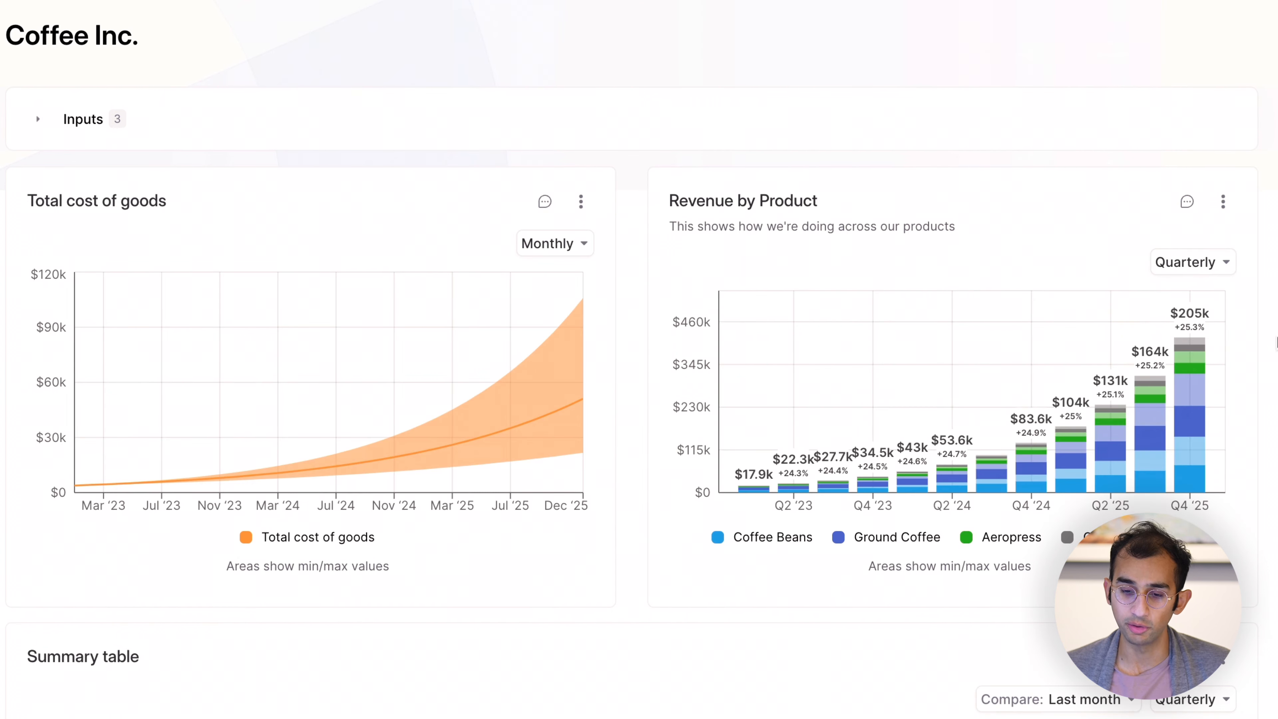
Switch the Revenue by Product chart to Monthly and back to Quarterly in the preview, and save the dashboard changes.
{"action": "left_click", "coordinate": [1213, 264]}
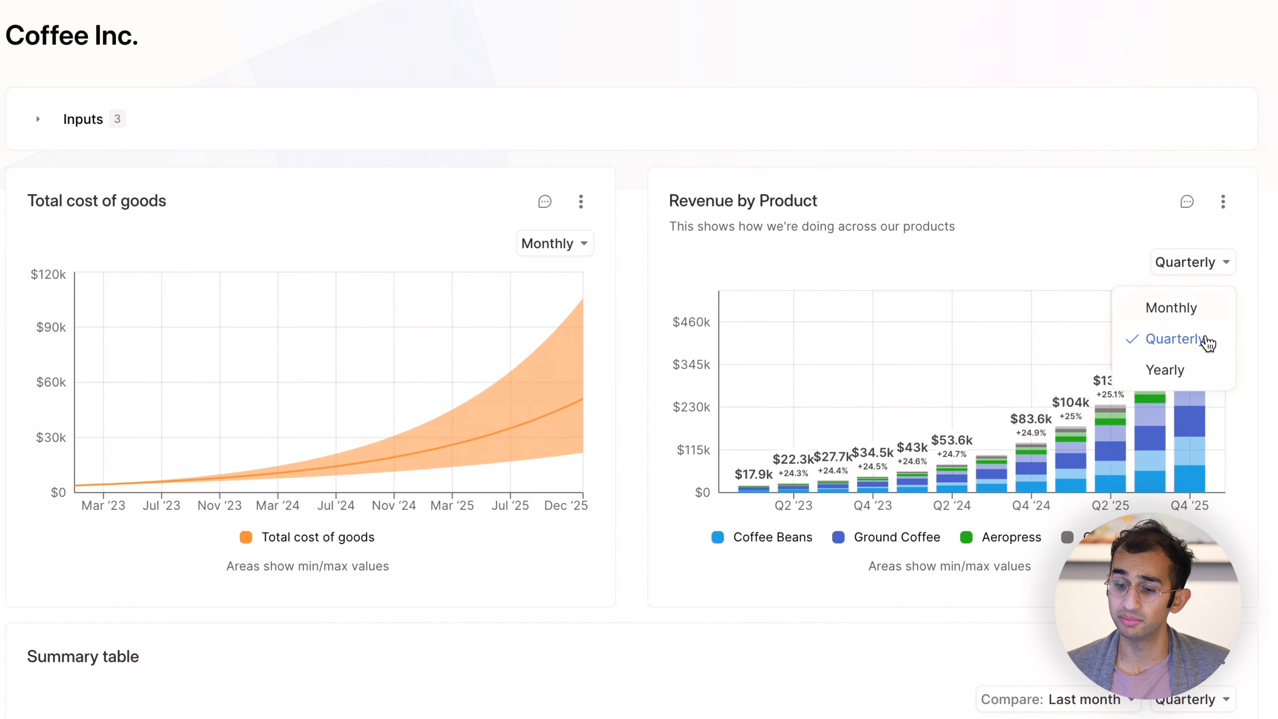
{"action": "left_click", "coordinate": [1213, 264]}
{"action": "left_click", "coordinate": [1212, 266]}
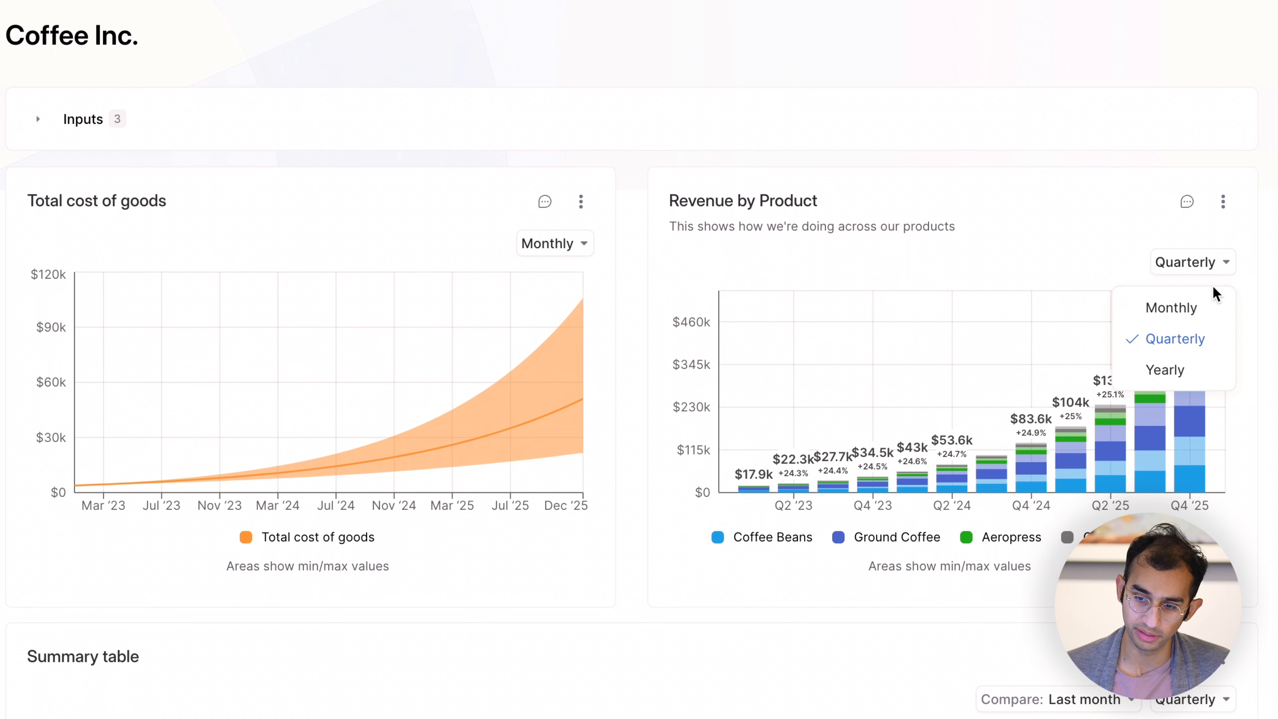
{"action": "left_click", "coordinate": [1208, 302]}
{"action": "left_click", "coordinate": [1193, 338]}
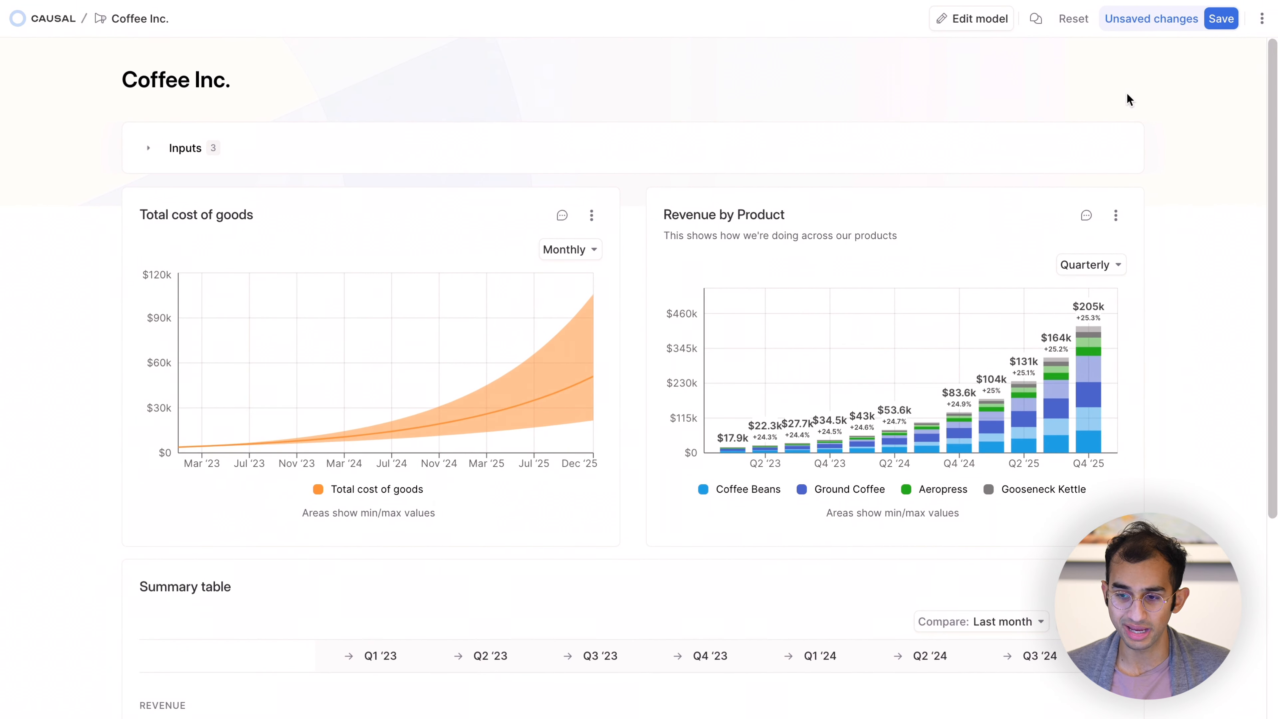
{"action": "left_click", "coordinate": [1221, 19]}
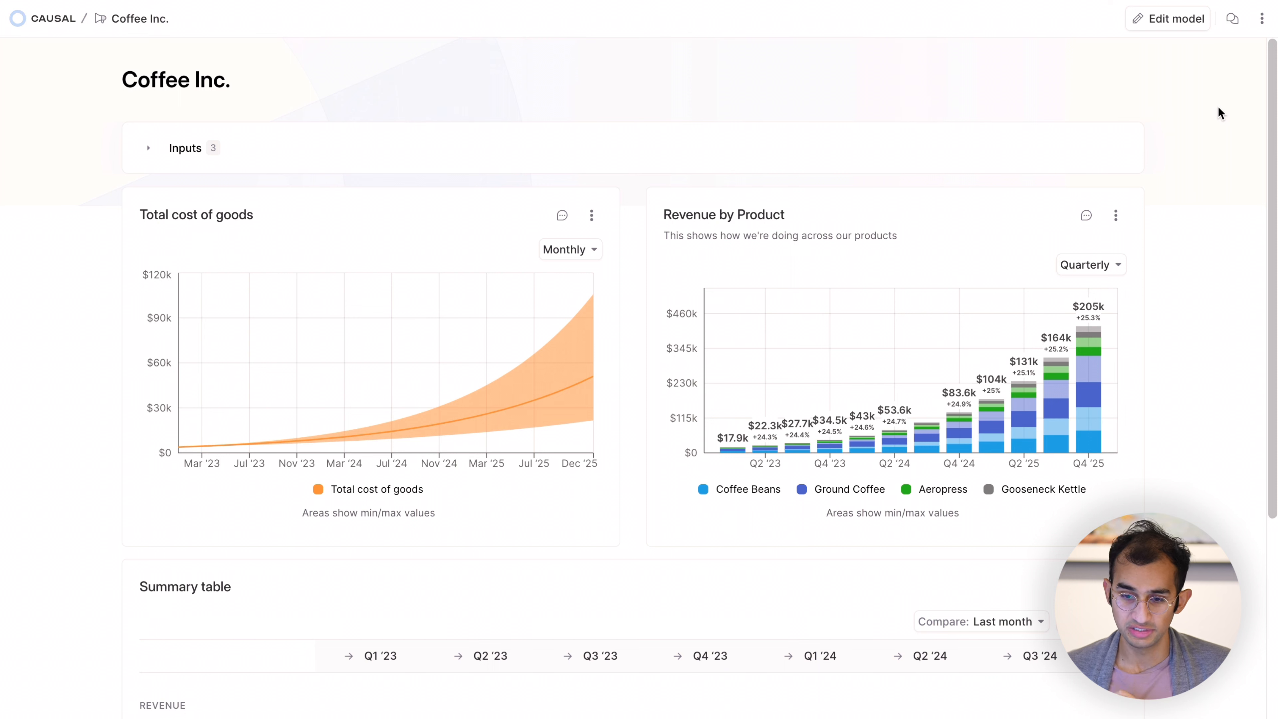